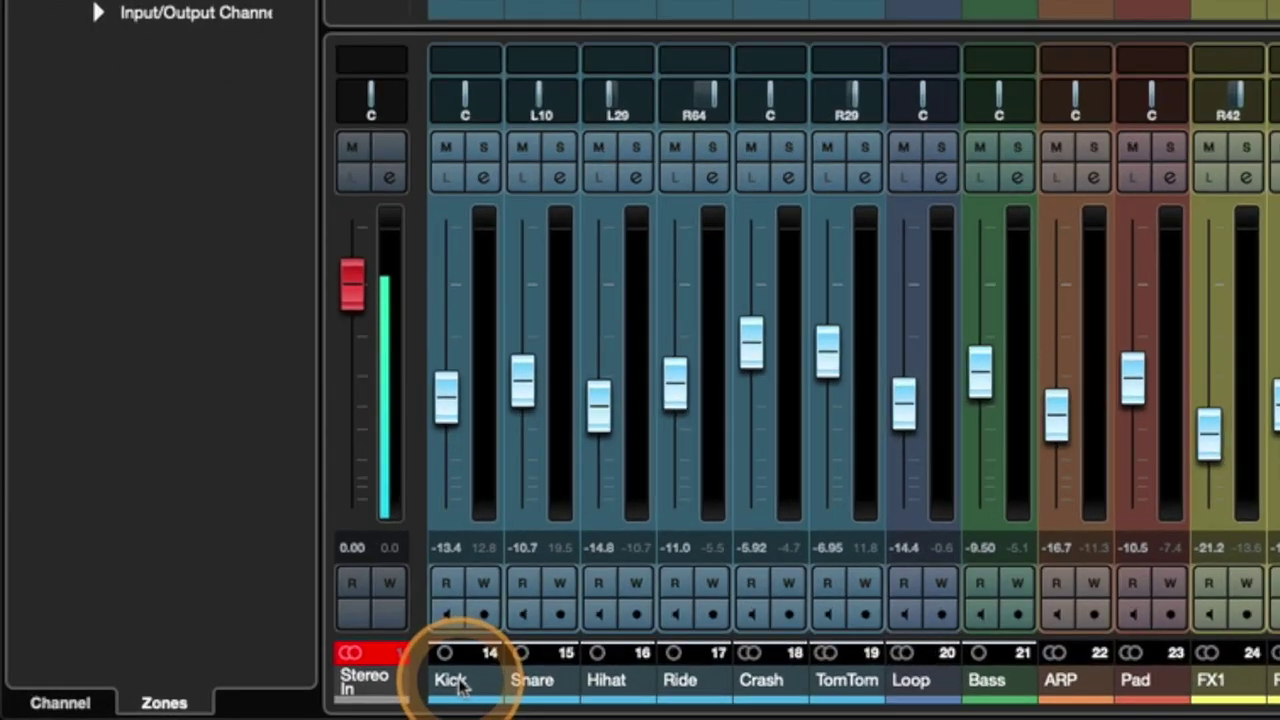
- Select the Kick through TomTom channels and start adding a group channel to the selected channels
left_click(183, 705)
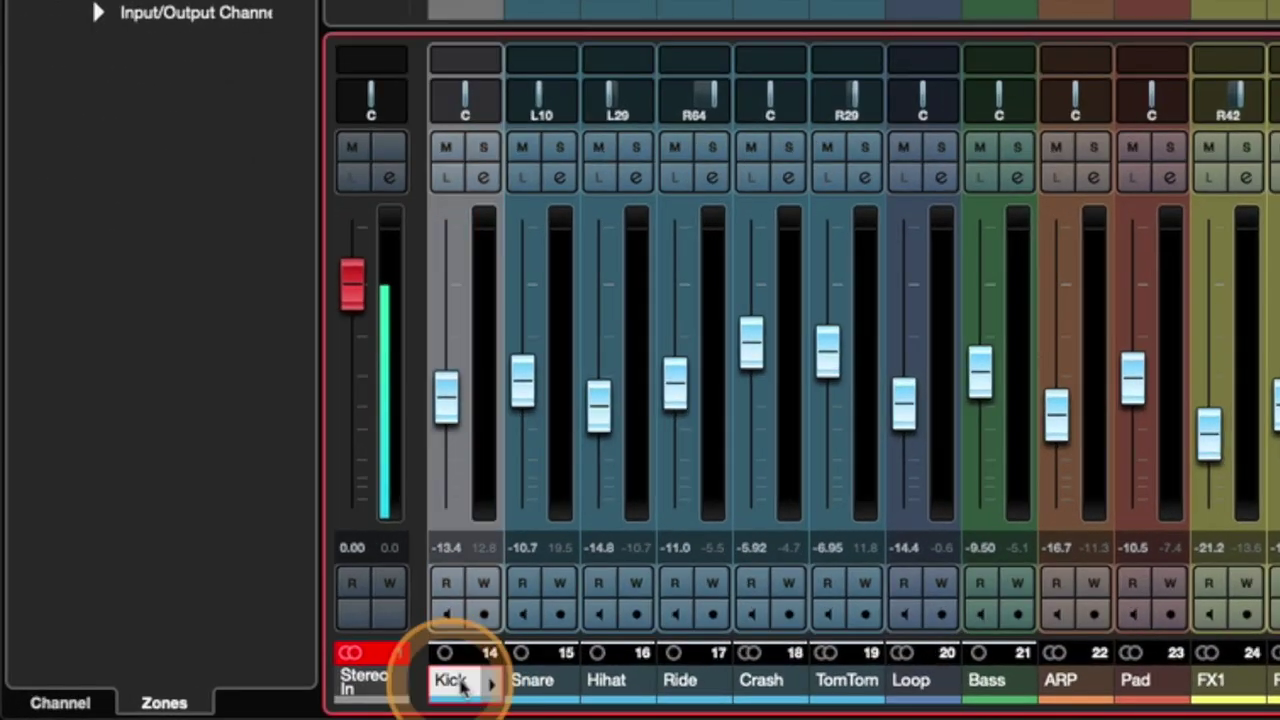
left_click(838, 680)
left_click(446, 680, "shift")
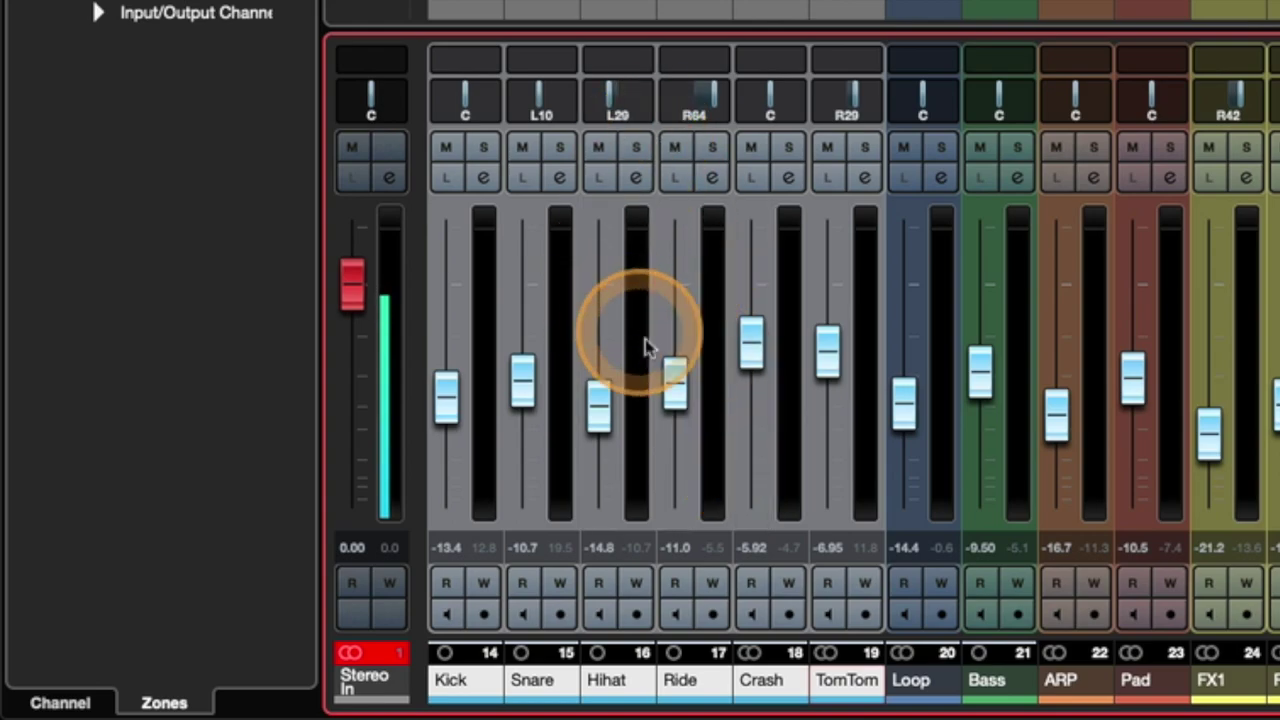
left_click(613, 258)
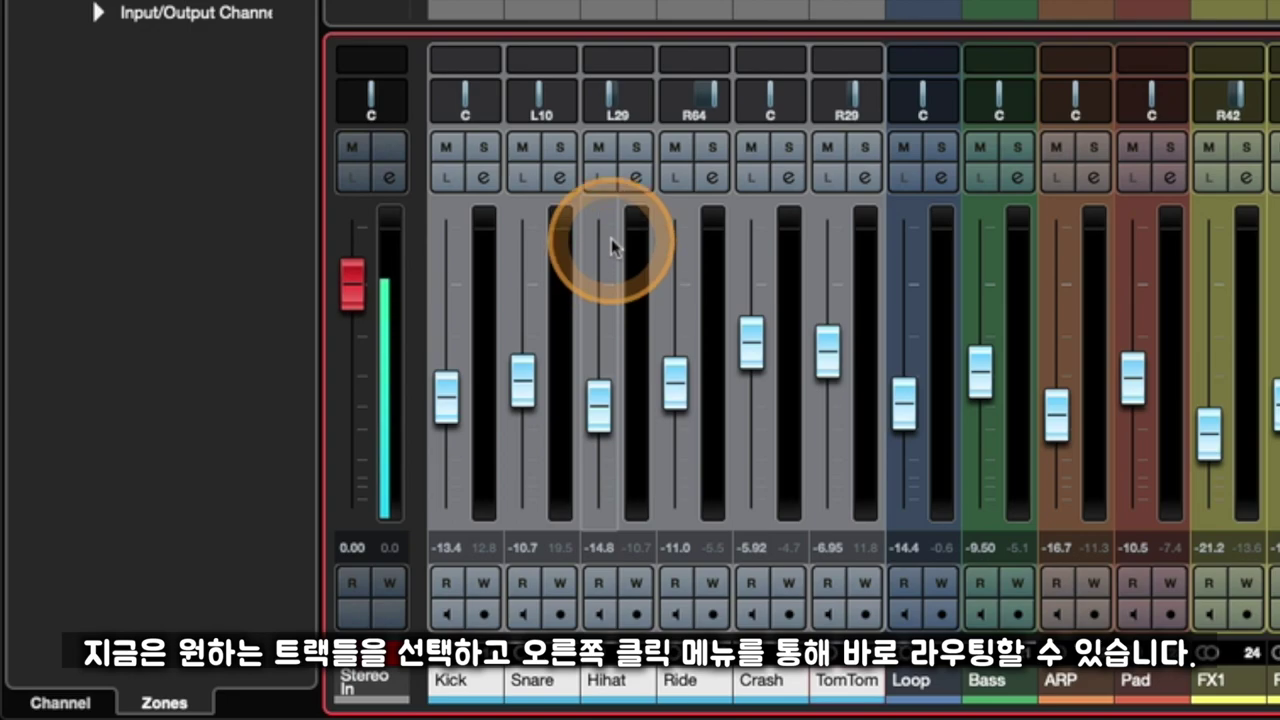
right_click(613, 248)
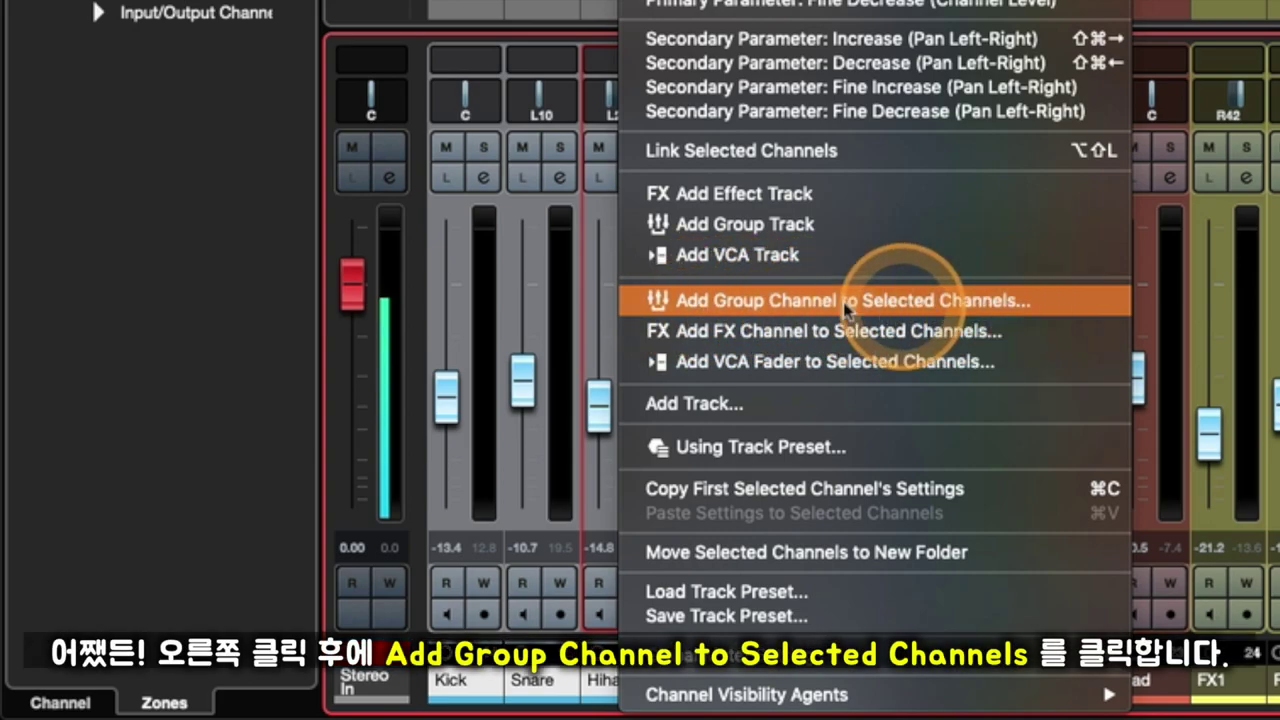
left_click(740, 300)
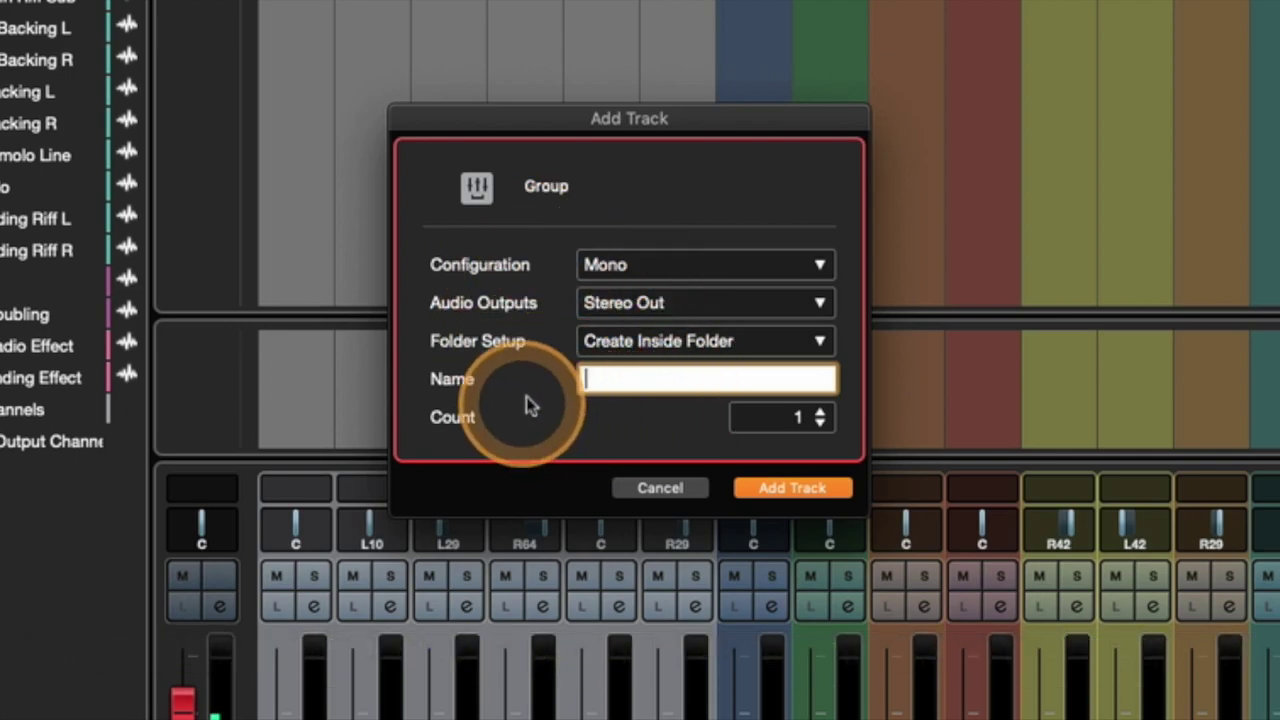
- Name the group Drum Set, set its configuration to Stereo, and create the track
type("o")
key("BackSpace")
type("Drum Set")
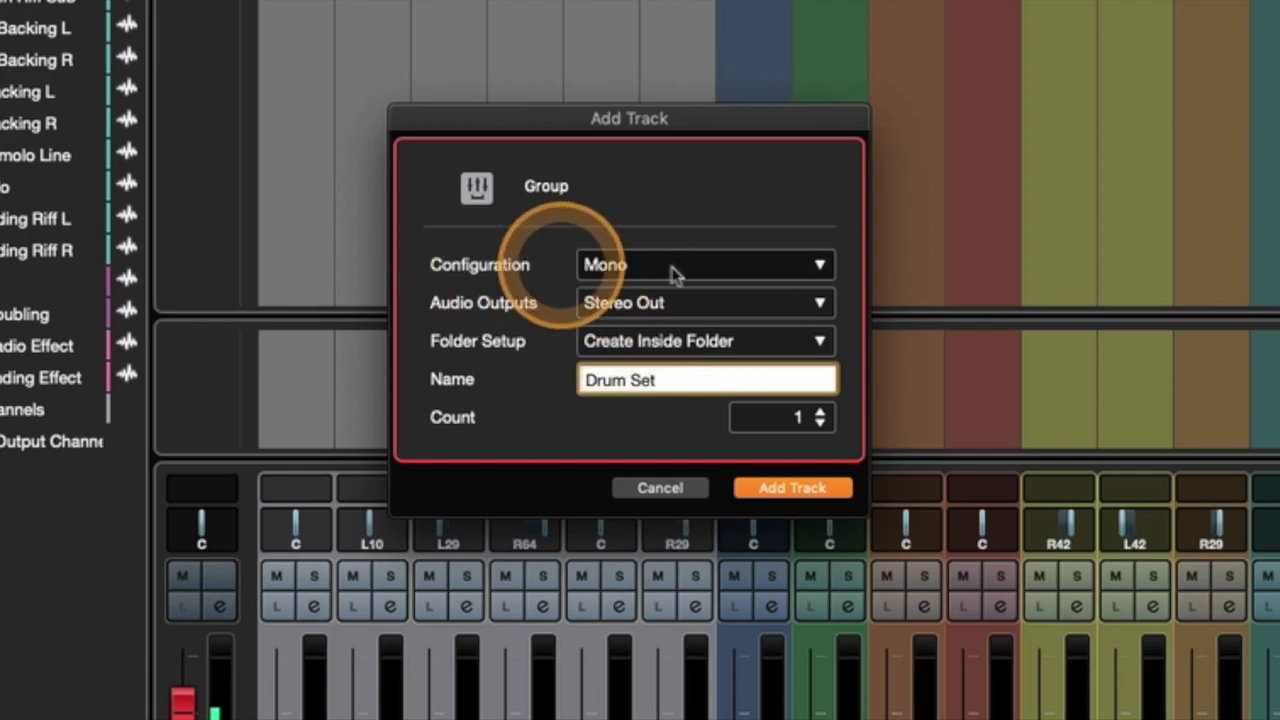
left_click(638, 268)
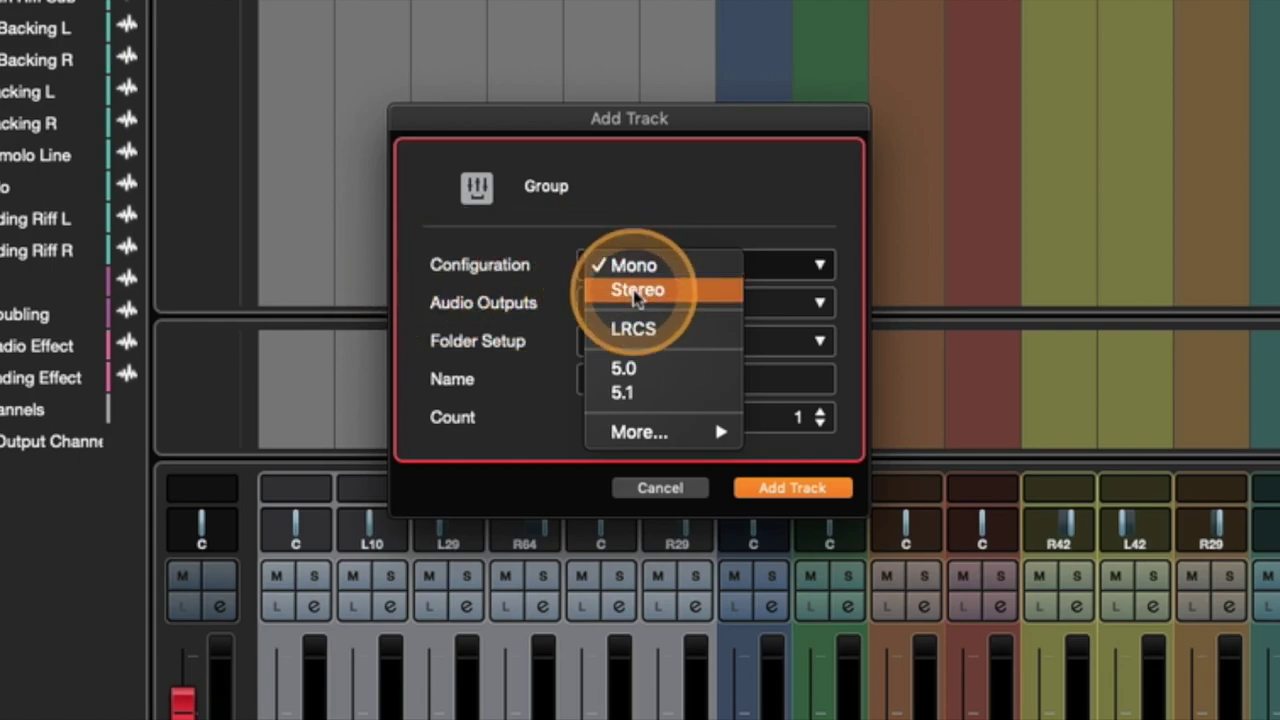
left_click(660, 207)
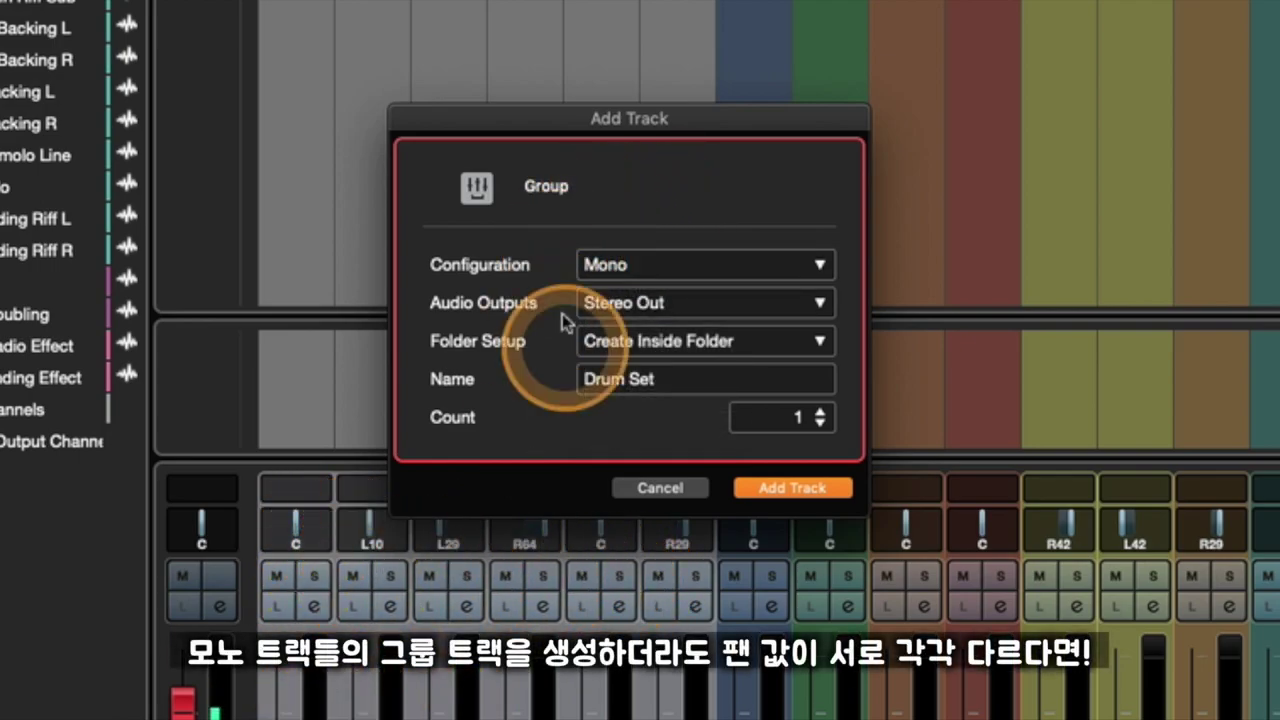
left_click(612, 270)
left_click(621, 292)
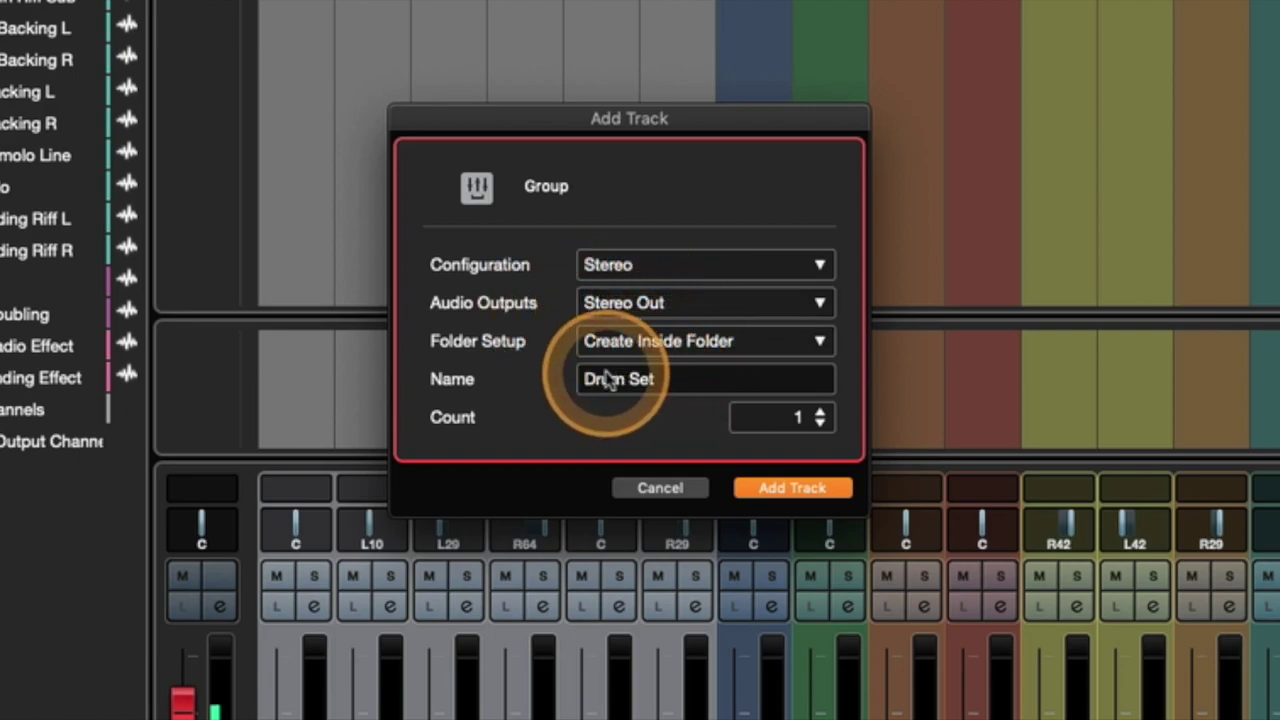
left_click(815, 492)
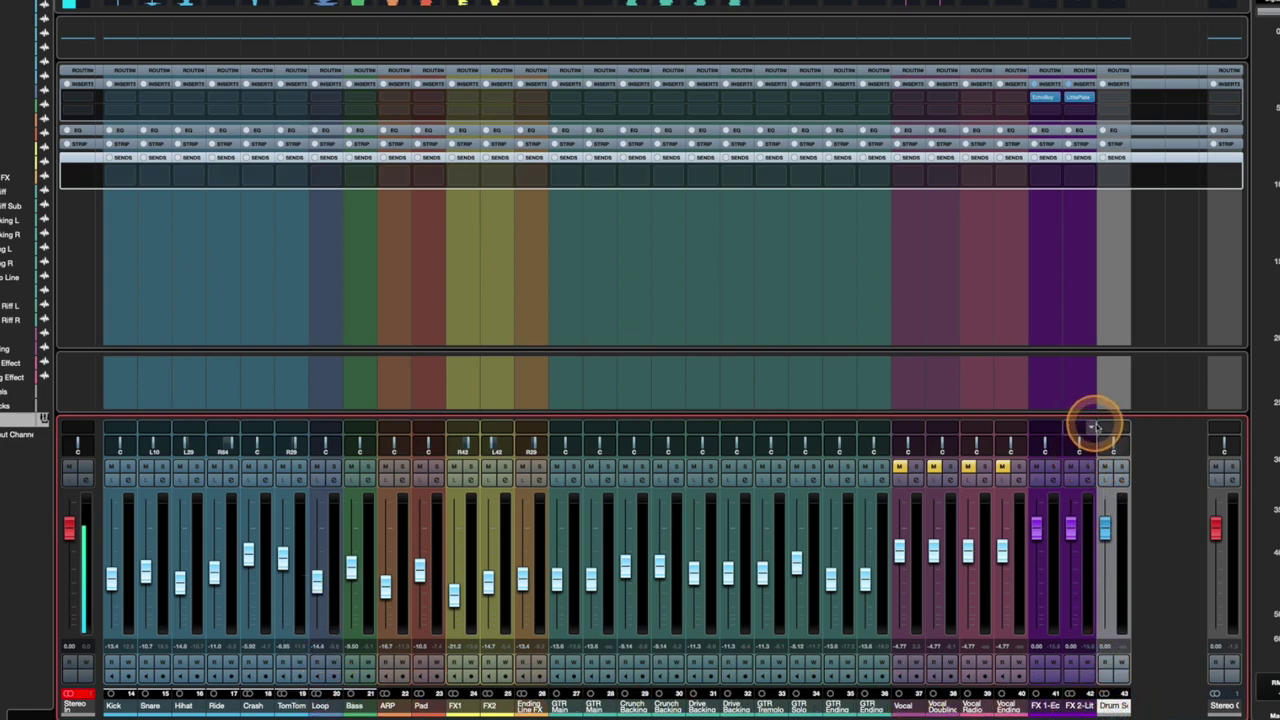
- Add a stereo group channel named GTR to all guitar channels, from GTR Main Riff through GTR Ending Riff R
left_click(1112, 706)
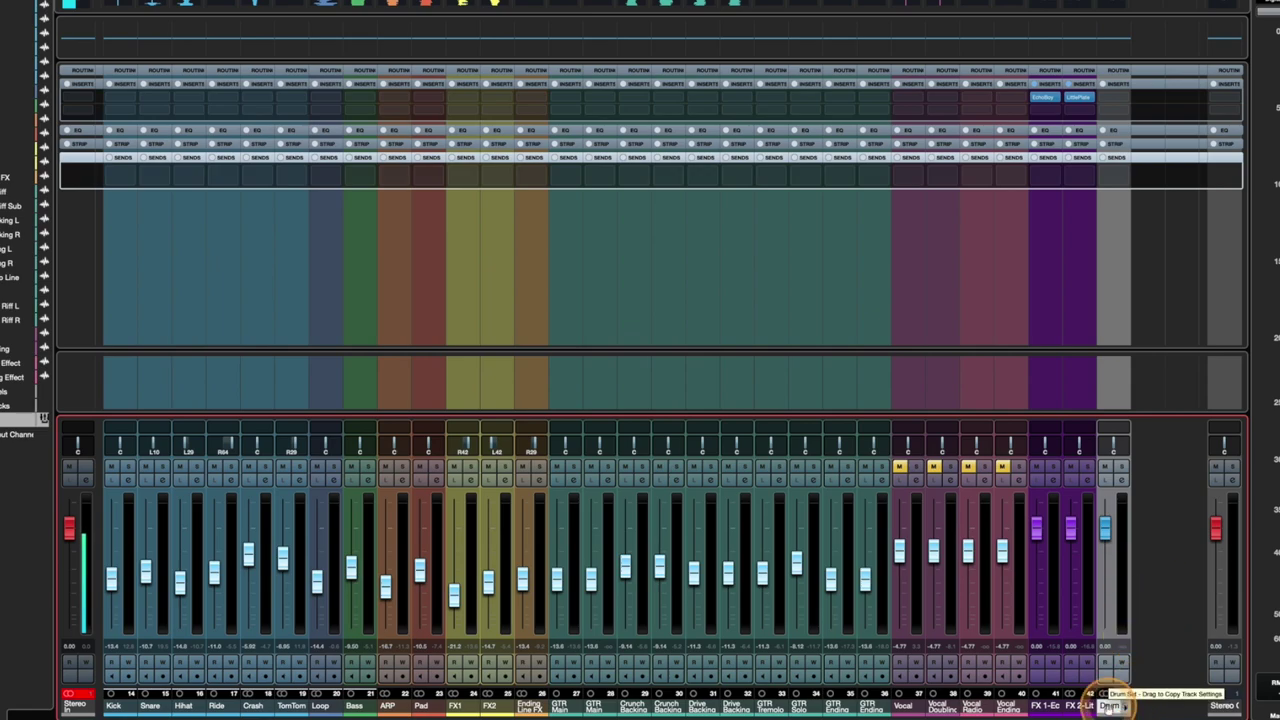
left_click(1163, 707)
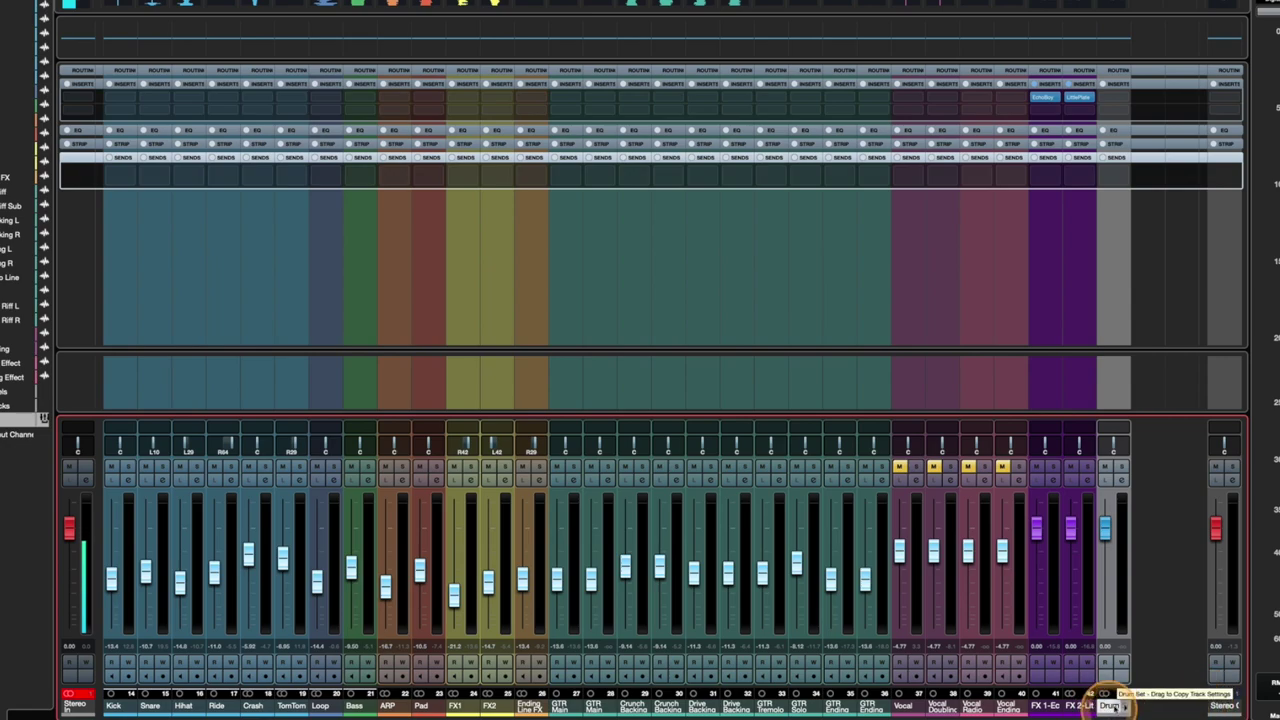
left_click(558, 702)
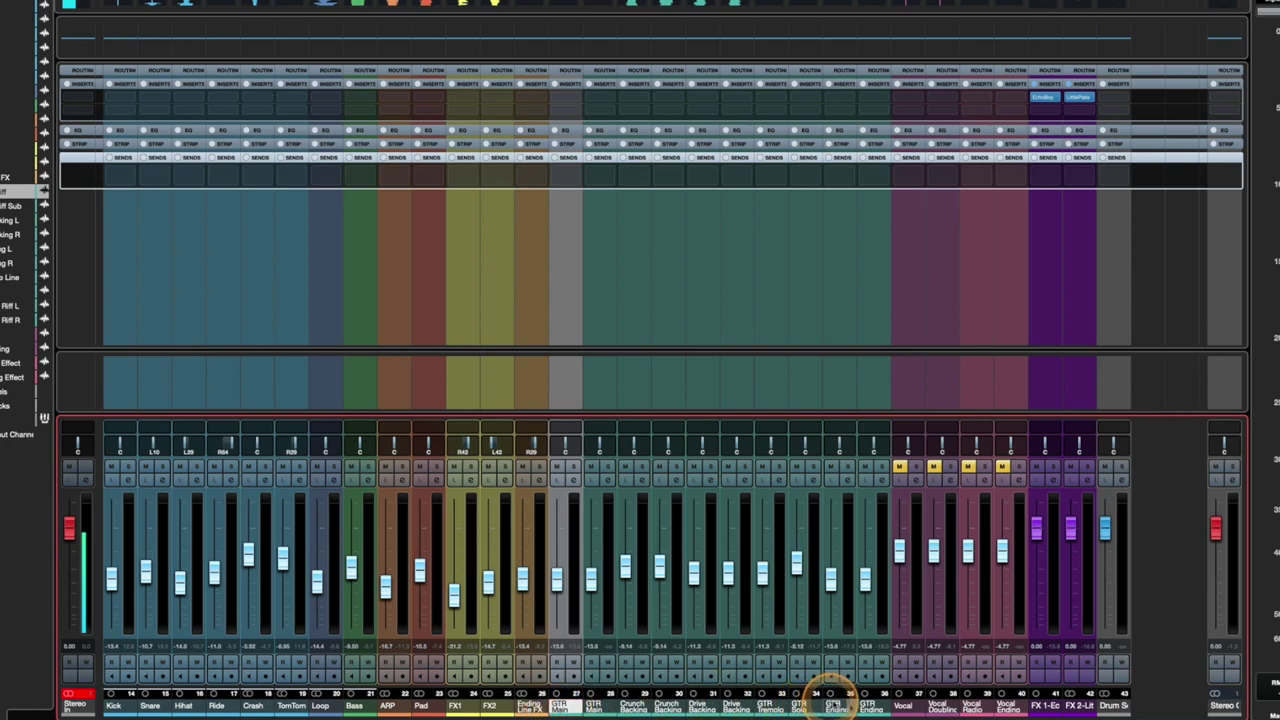
left_click(866, 702, "shift")
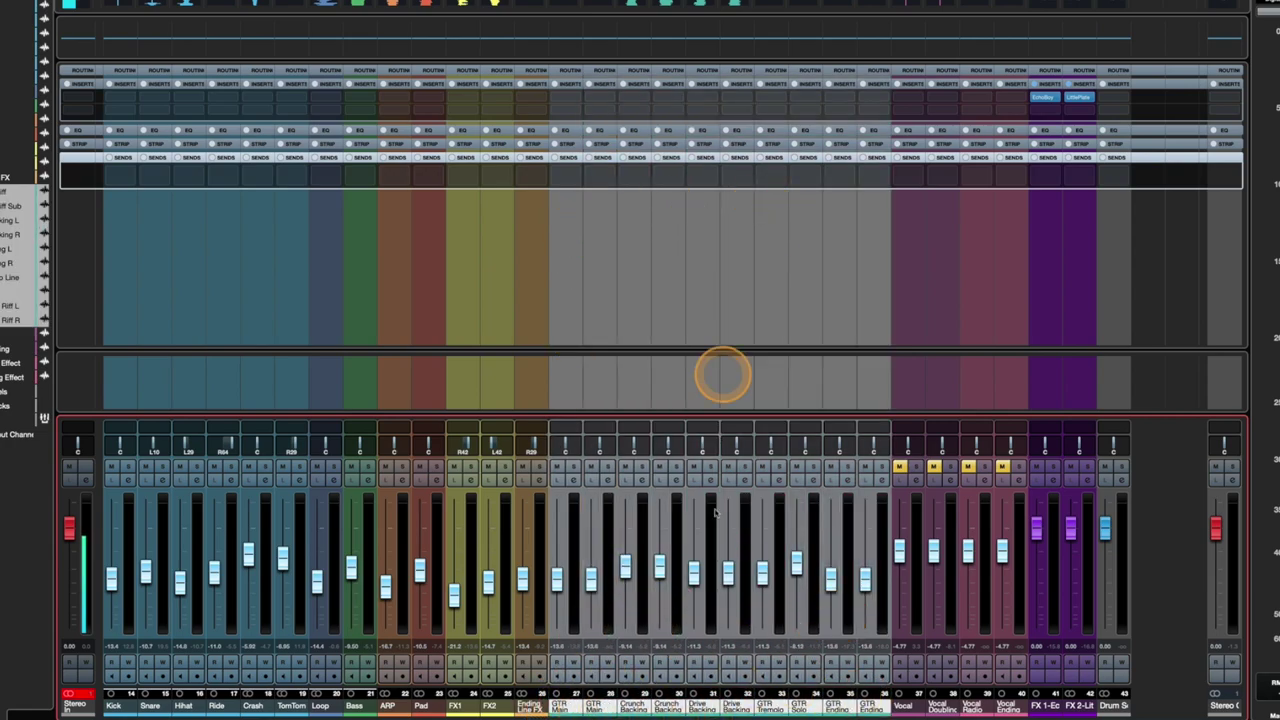
right_click(562, 705)
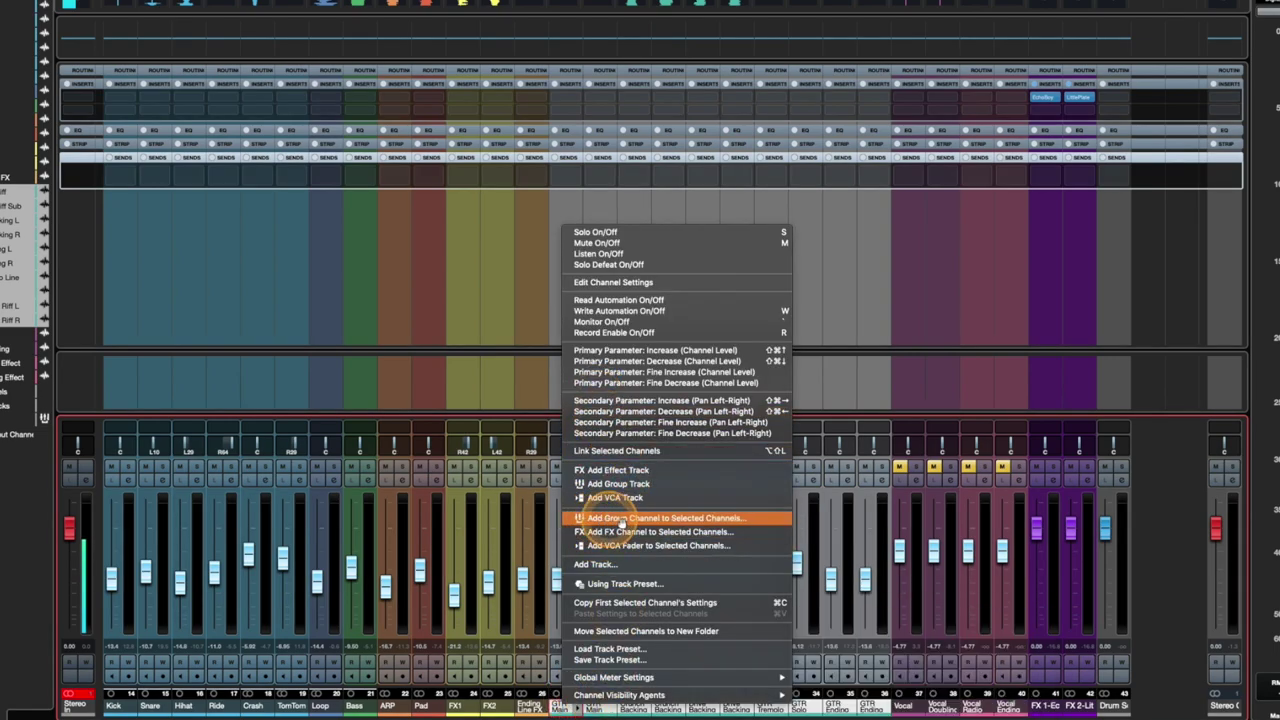
left_click(648, 518)
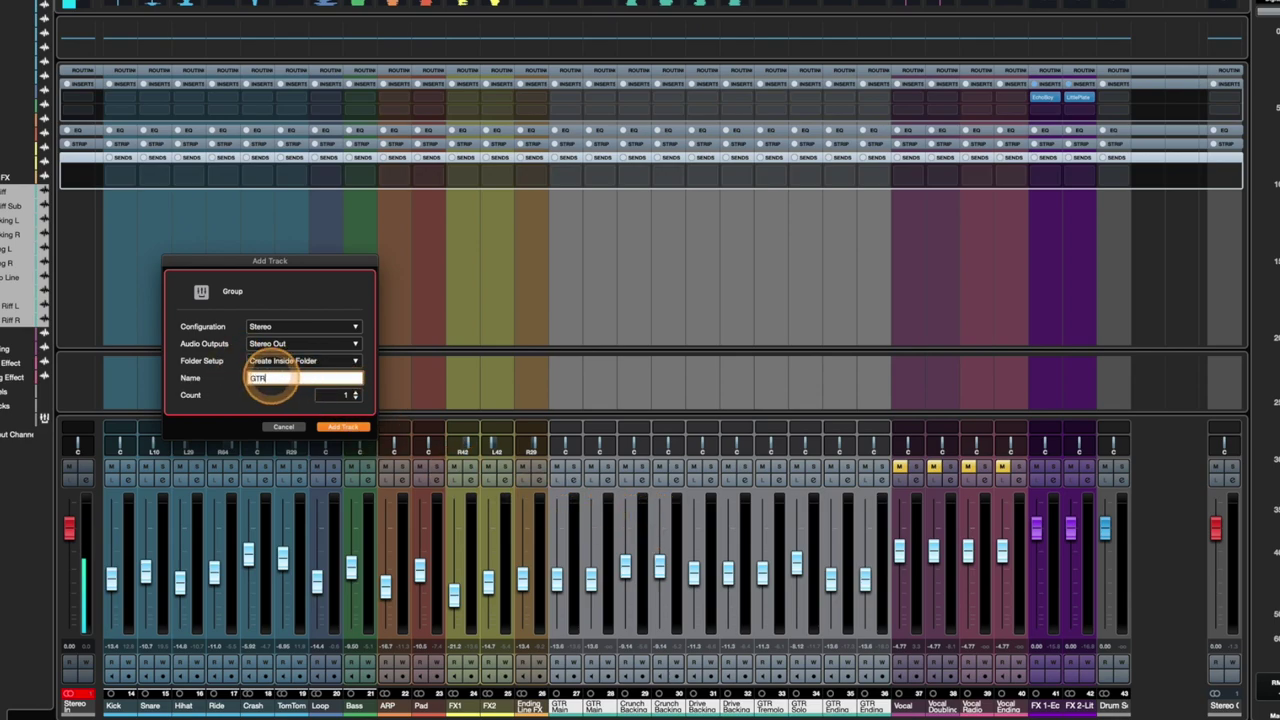
left_click(346, 427)
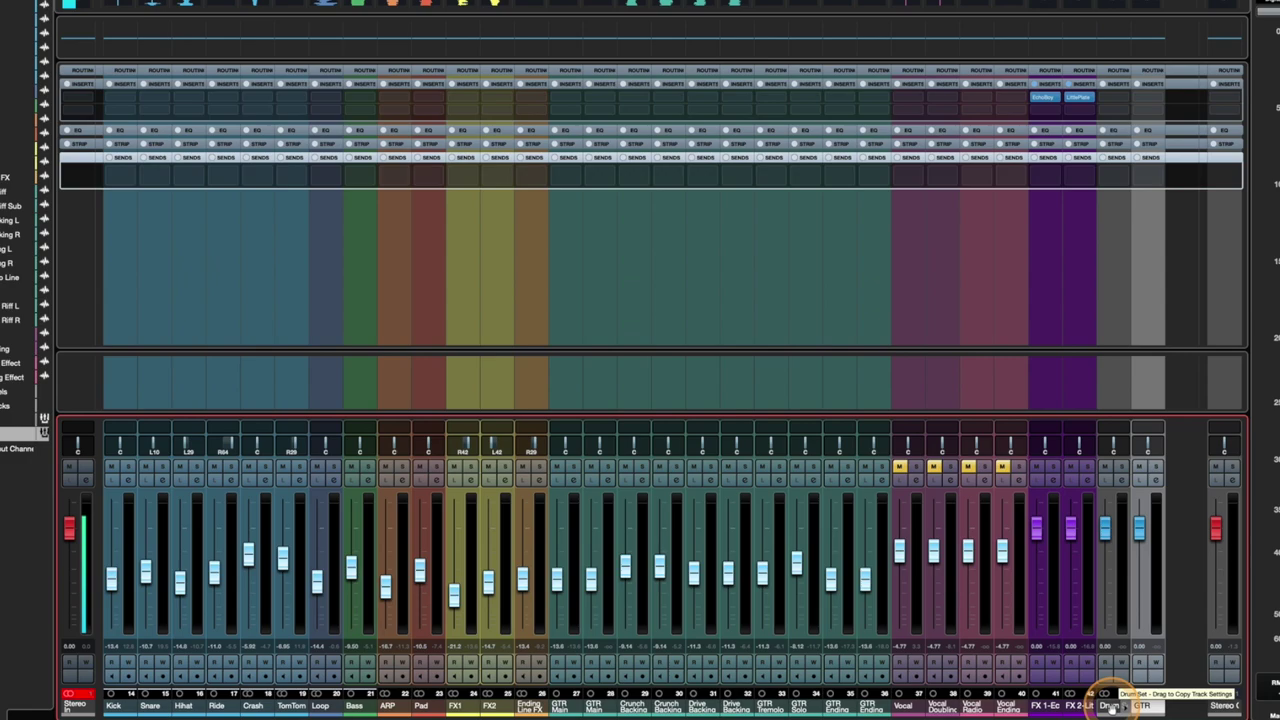
- Select the Drum Set group channel and try its fader at lower levels, leaving it at about -0.17 dB
left_click(1111, 706)
left_click(1129, 707)
left_click(1110, 706)
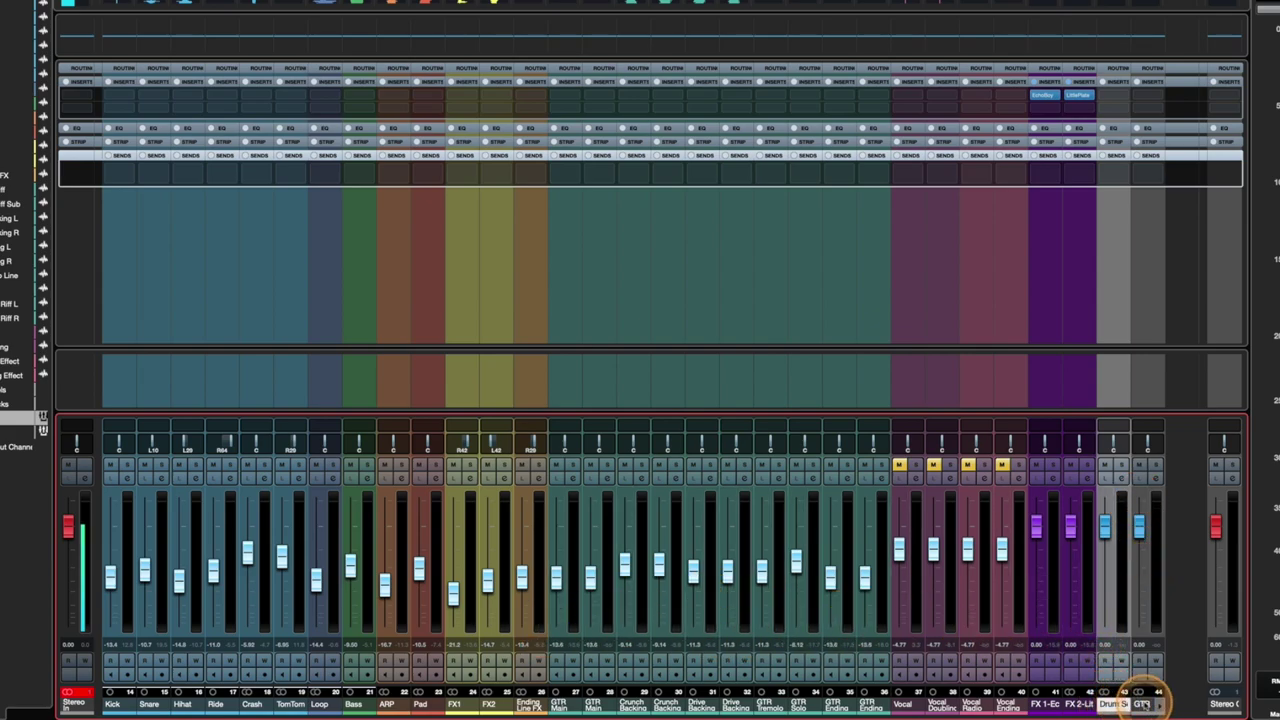
left_click_drag(1141, 703, 1161, 601)
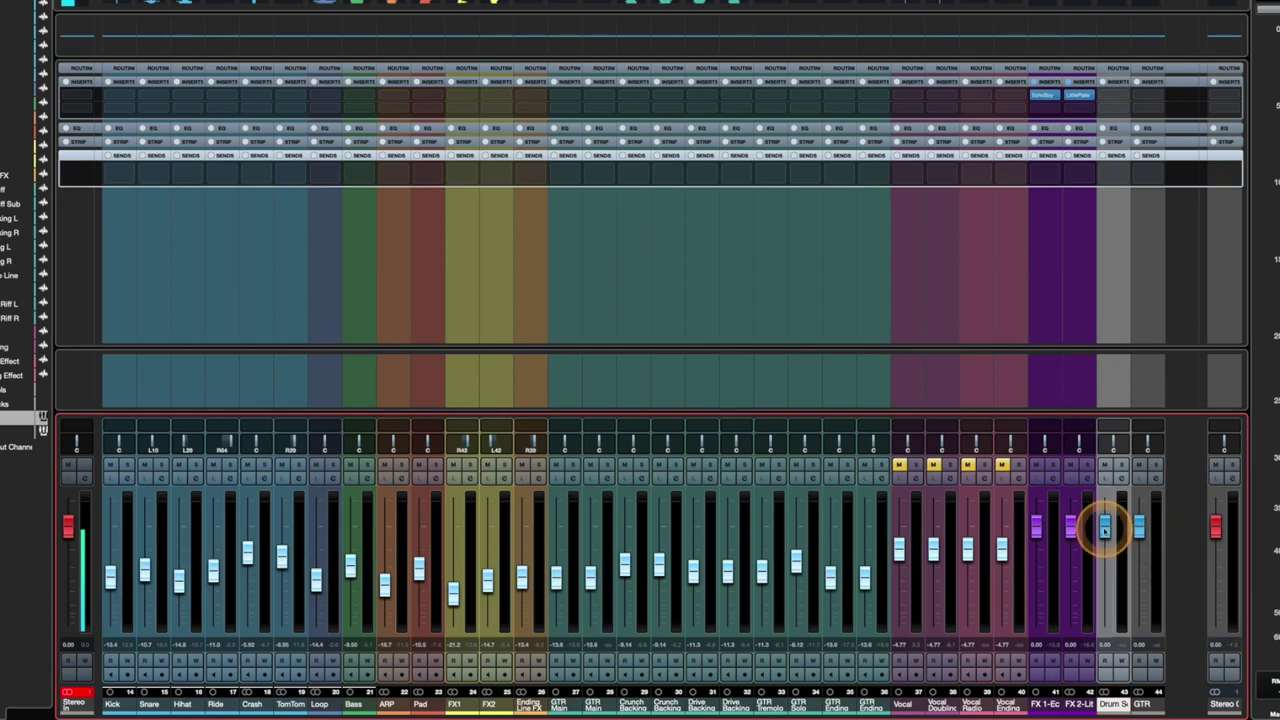
left_click(1105, 527)
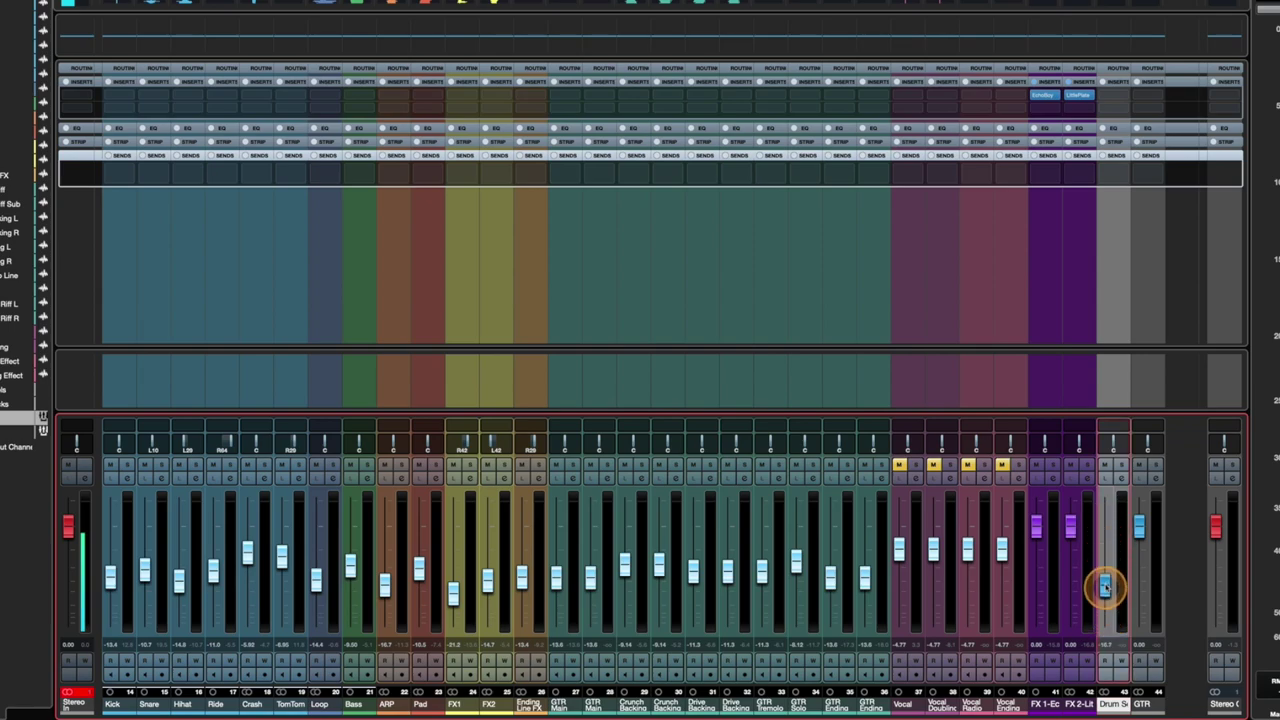
mouse_move(1105, 538)
left_mouse_down()
mouse_move(1108, 600)
mouse_move(1105, 527)
left_mouse_up()
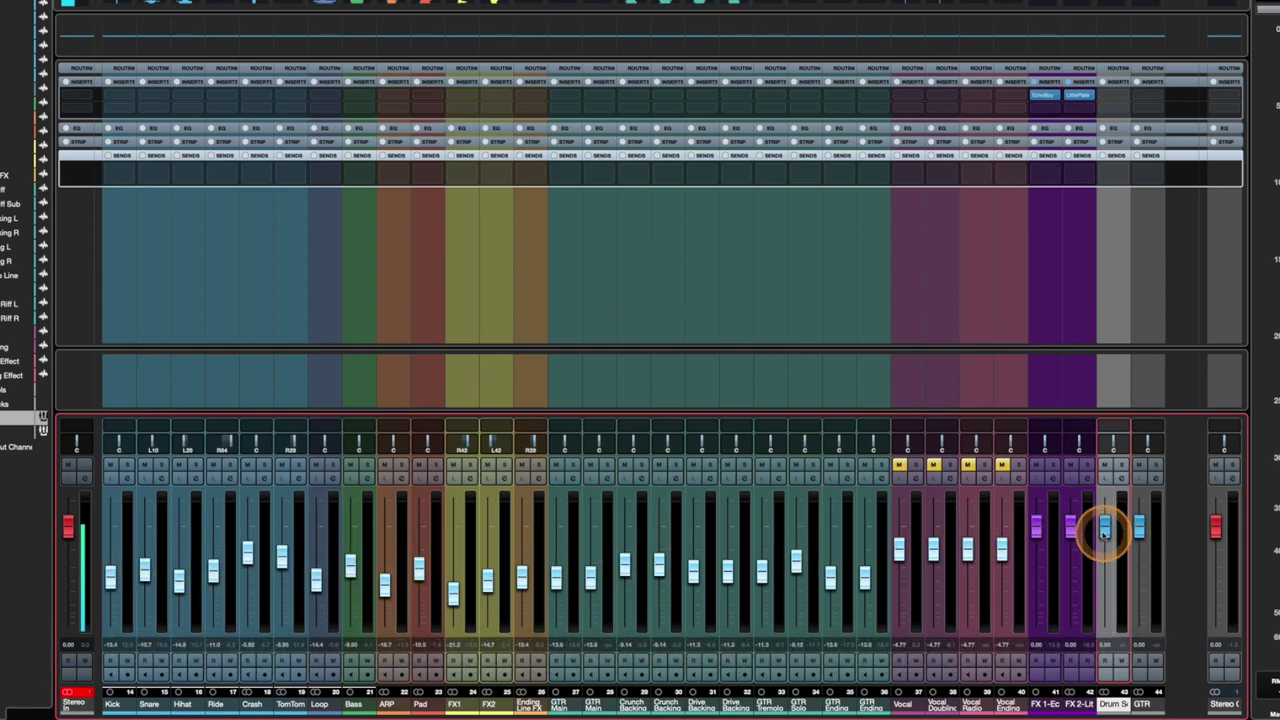
mouse_move(1107, 571)
left_mouse_down()
mouse_move(1107, 534)
mouse_move(1108, 579)
left_mouse_up()
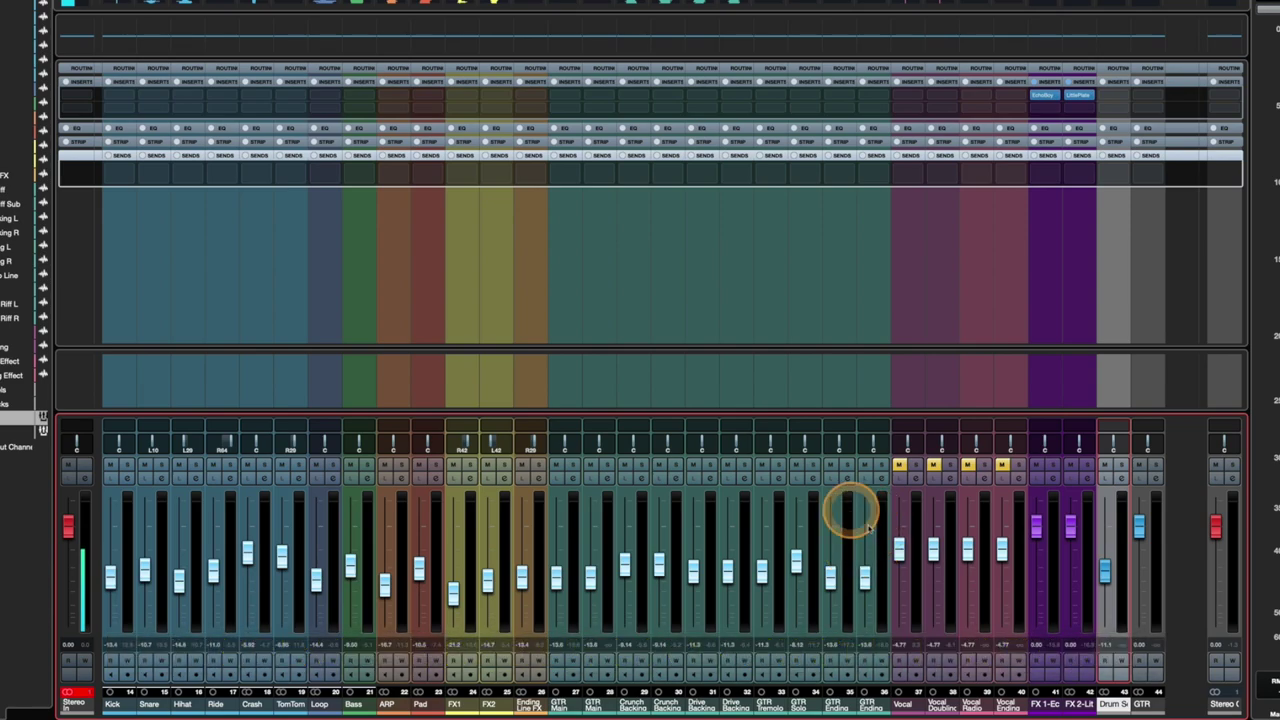
left_click_drag(1105, 572, 1105, 525)
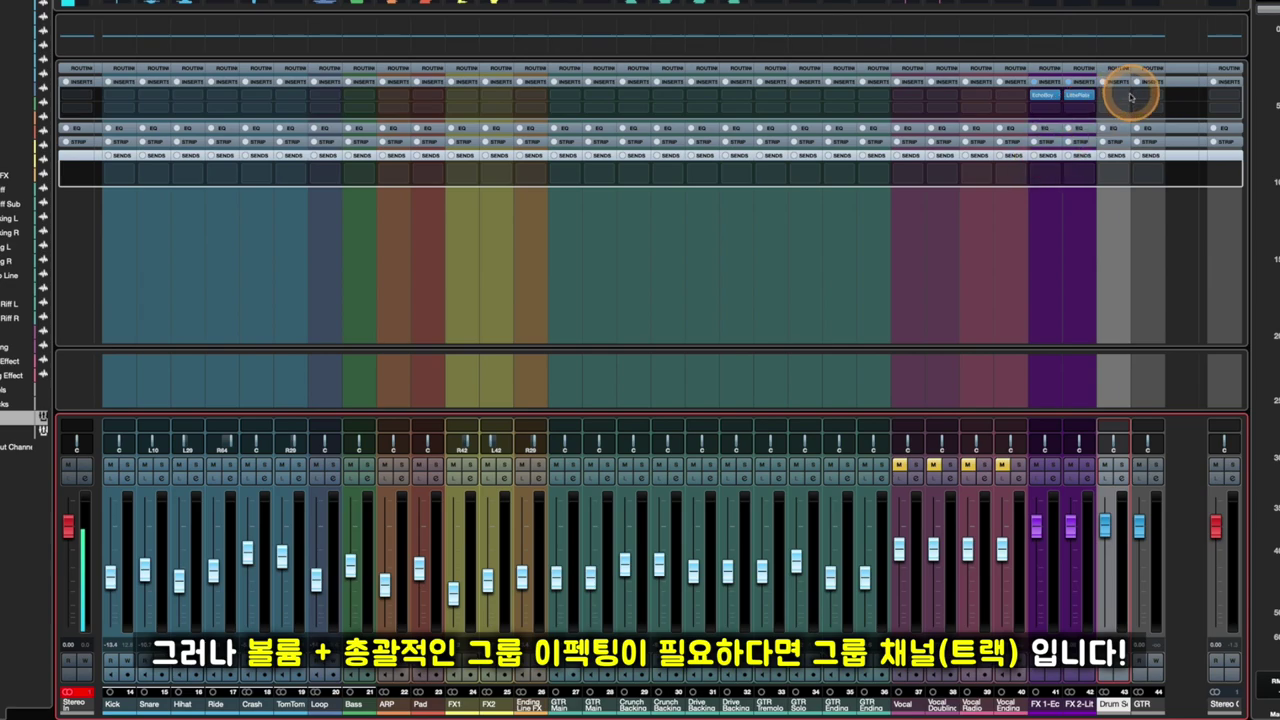
left_click_drag(1107, 531, 1108, 537)
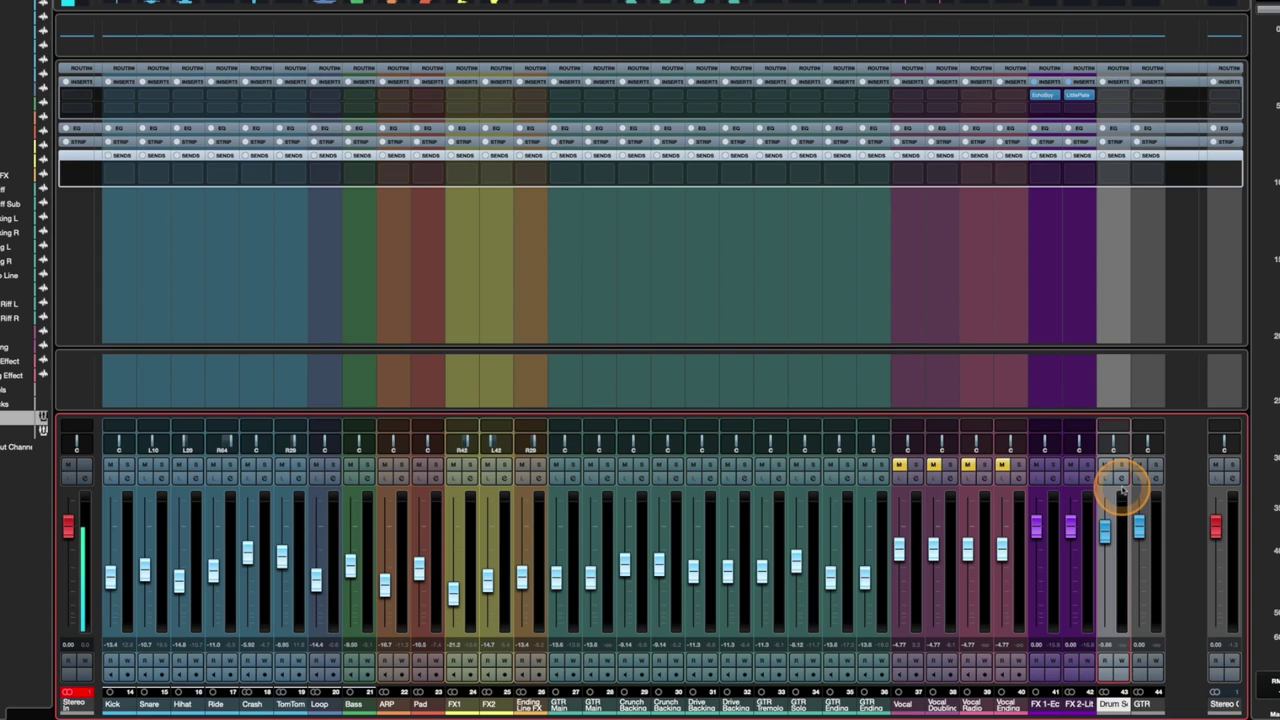
left_click_drag(1107, 531, 1107, 527)
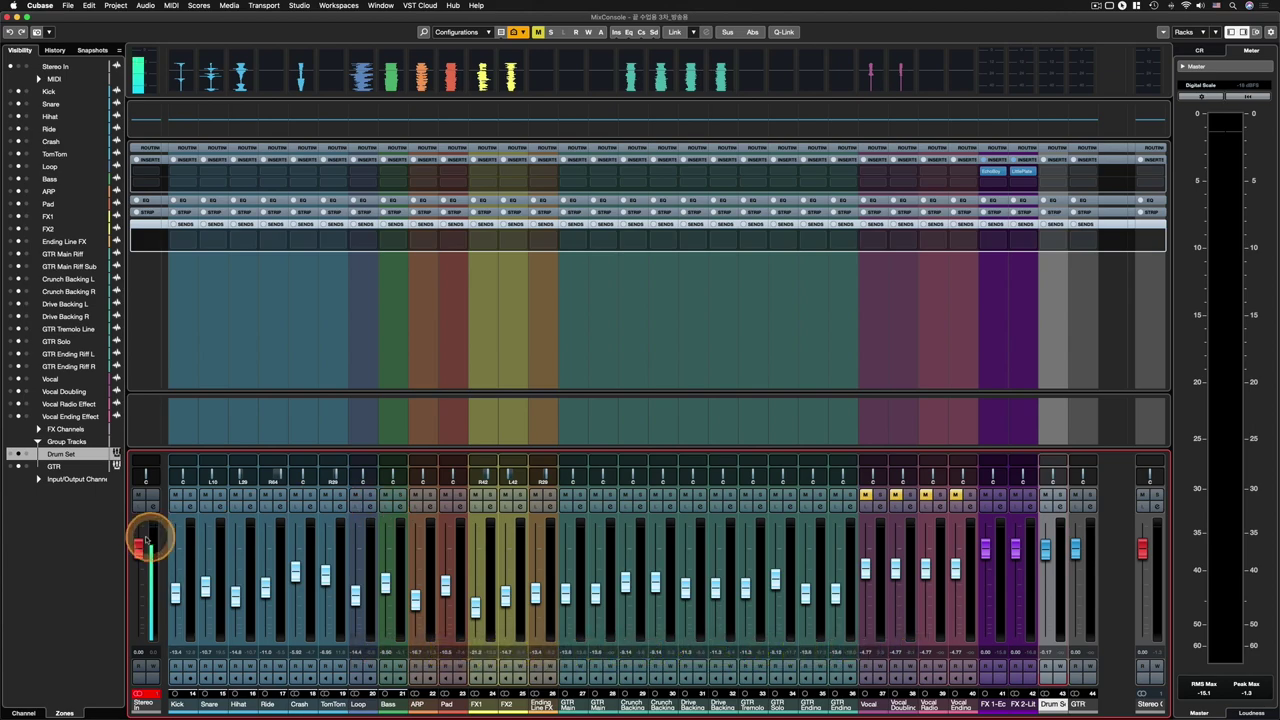
- Fix the Drum Set and GTR group channels in the right zone of the mixer
left_click(30, 713)
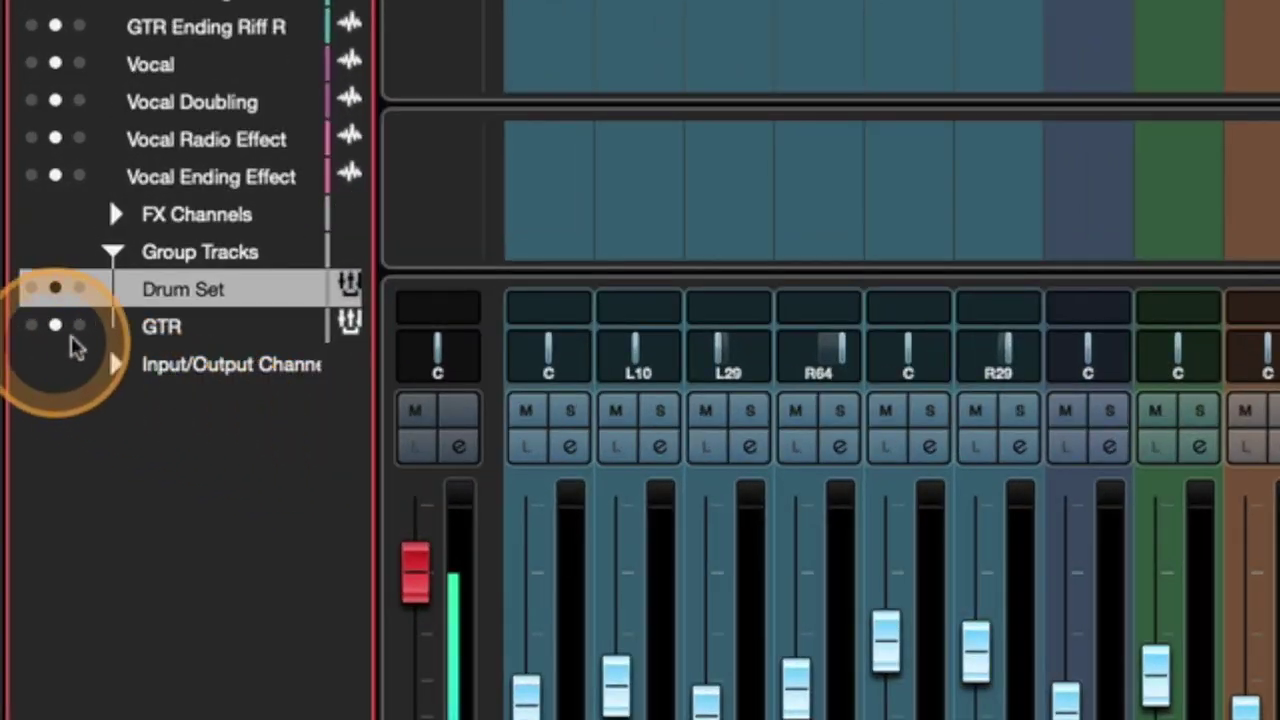
left_click(116, 366)
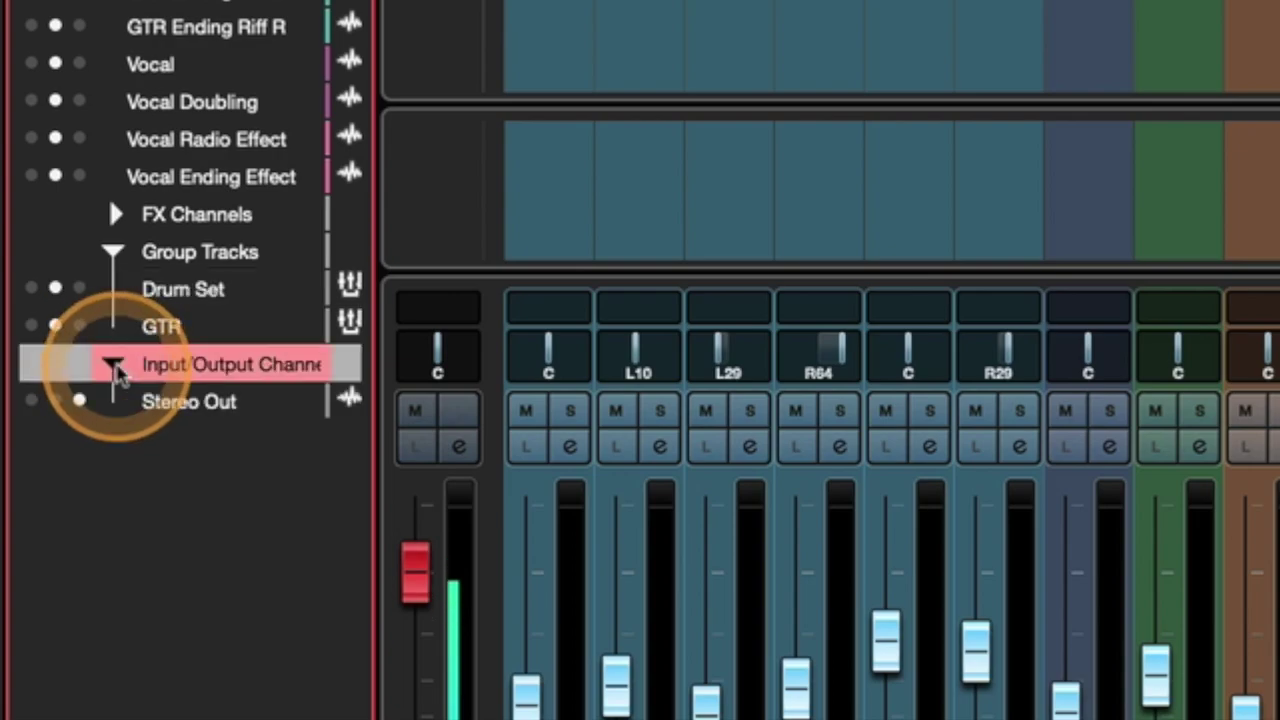
left_click(116, 366)
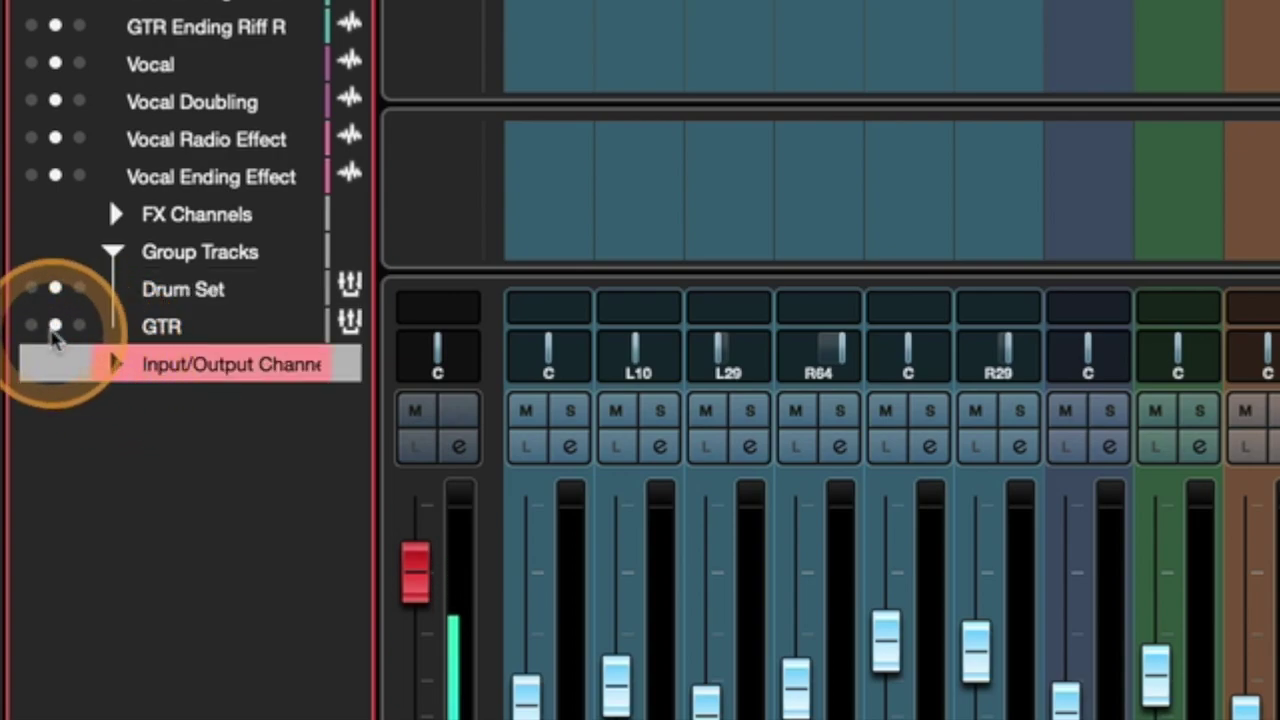
left_click(115, 252)
left_click(116, 254)
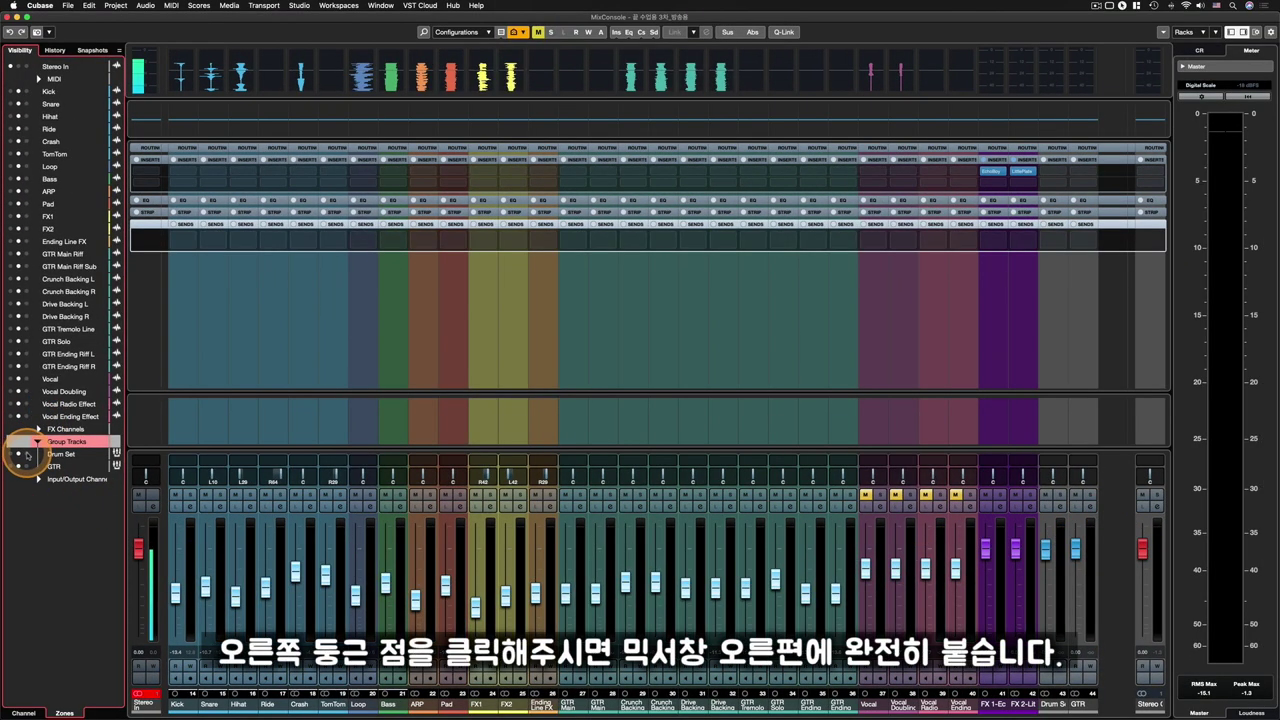
left_click(27, 454)
left_click(27, 466)
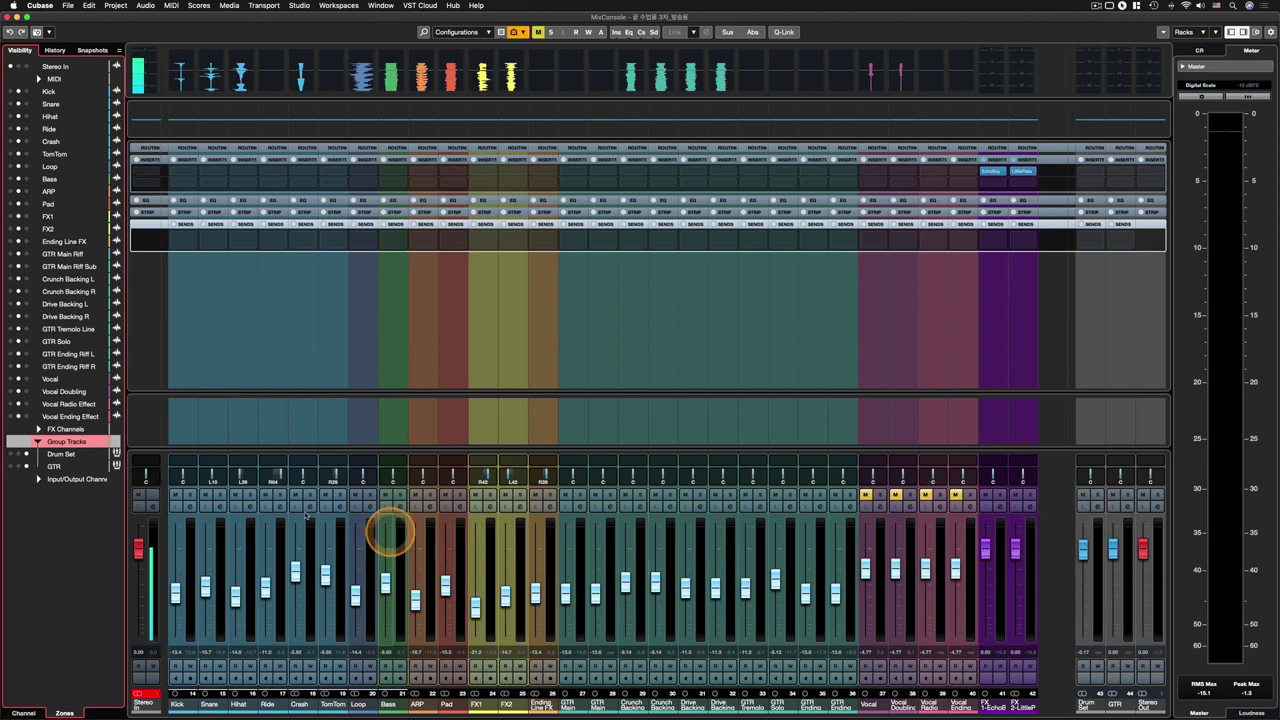
- Fix the FX 1-EchoBoy and FX 2-LittlePlate channels in the right zone of the mixer
left_click(37, 429)
left_click(37, 429)
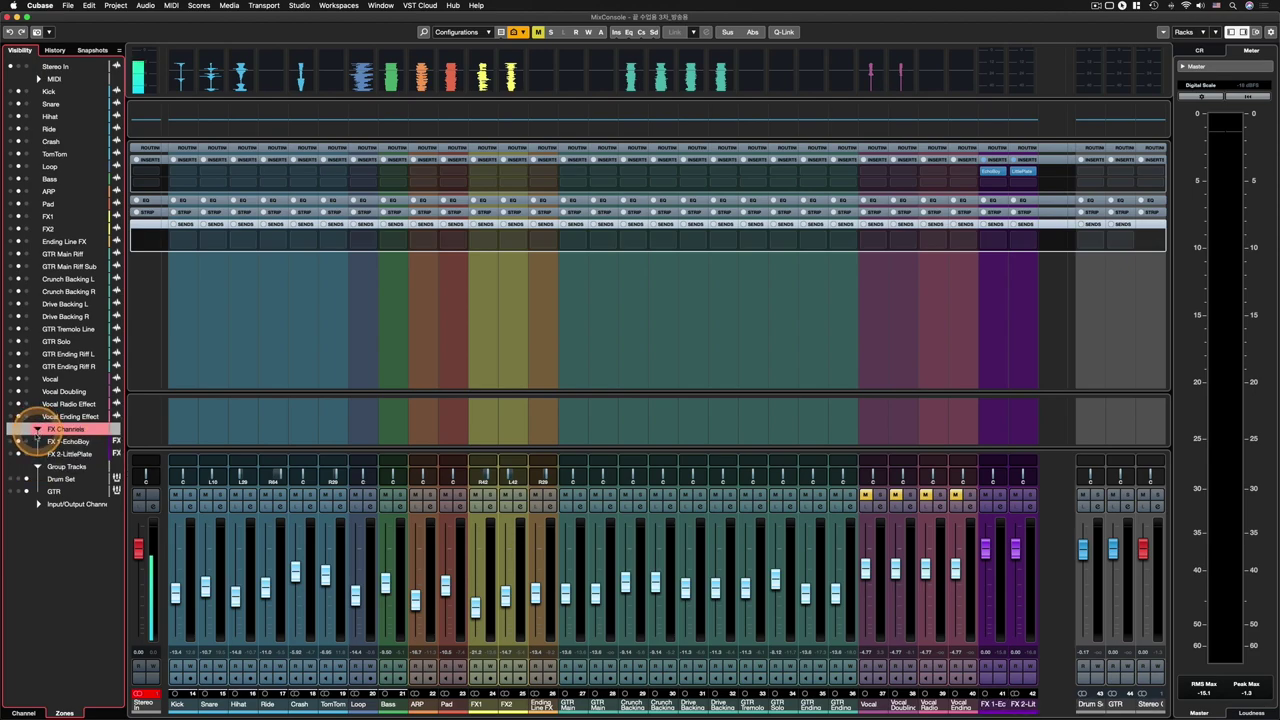
left_click(27, 455)
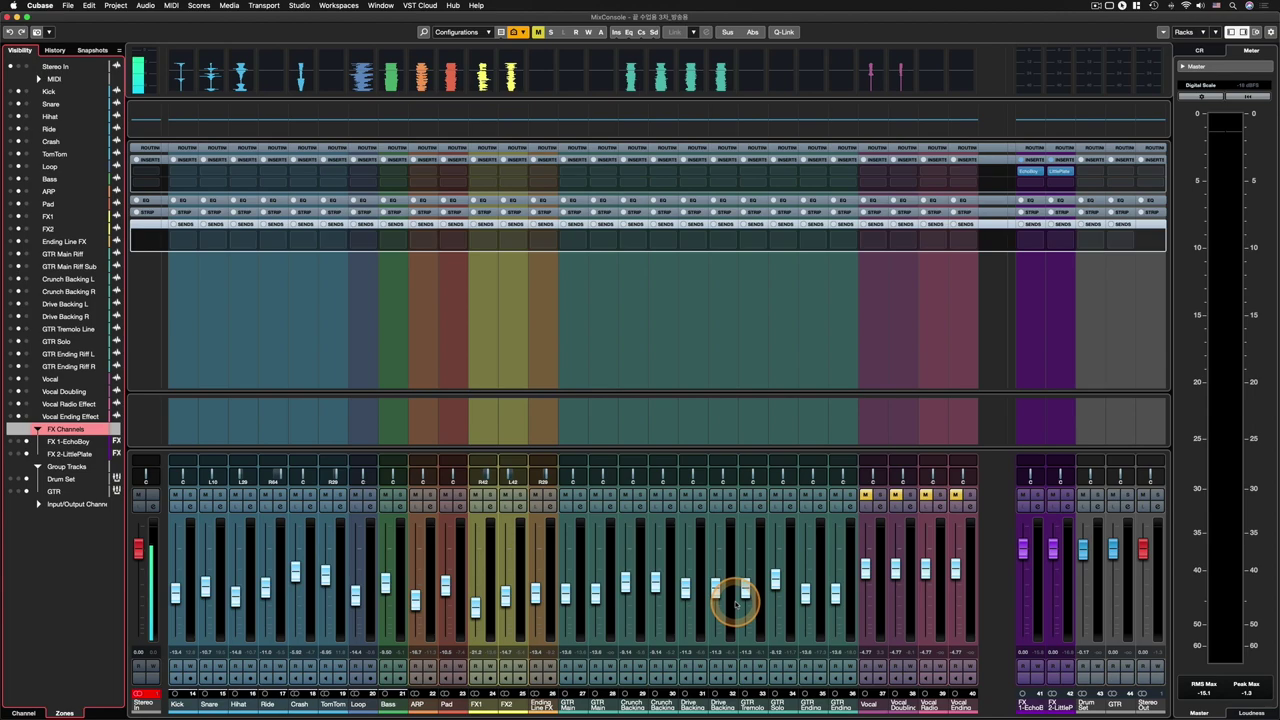
- Widen the mixer channels and look through them to check how the channels in the left and right zones behave
key("h")
key("h")
key("h")
key("h")
key("h")
key("h")
key("h")
key("h")
key("h")
key("h")
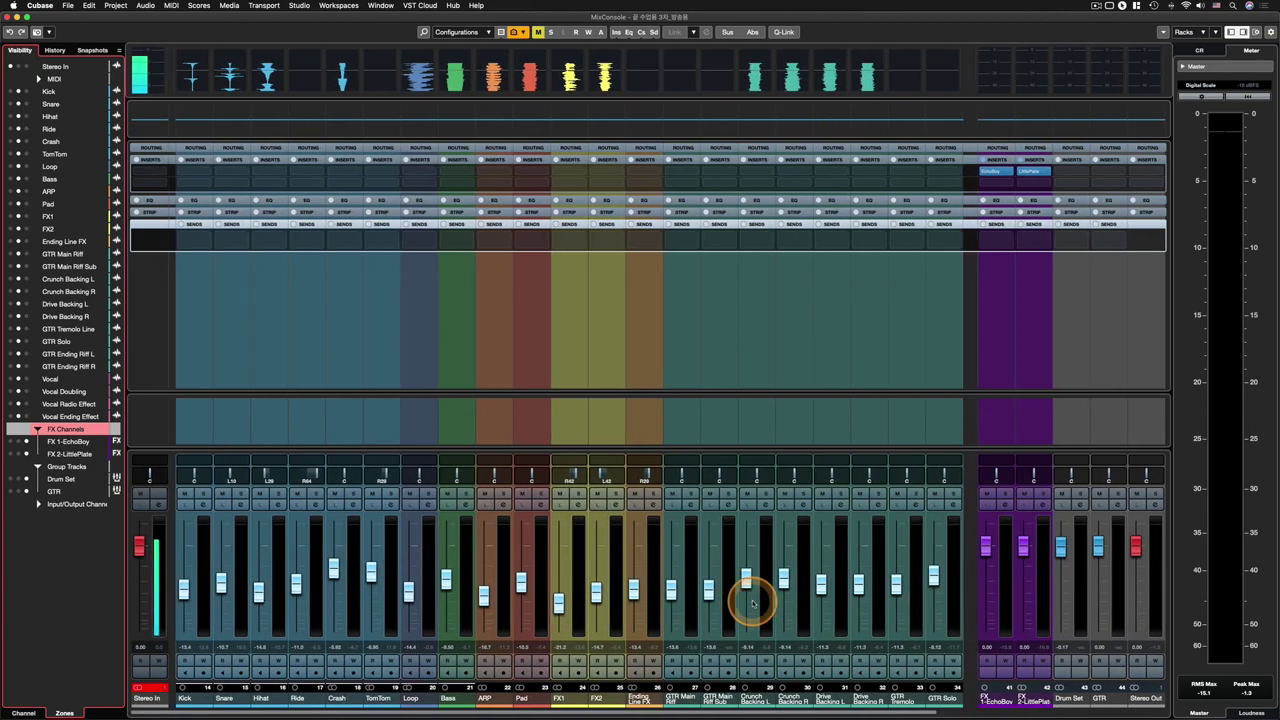
key("h")
key("h")
key("h")
key("h")
key("h")
key("h")
key("h")
scroll(620, 585, "right", 2)
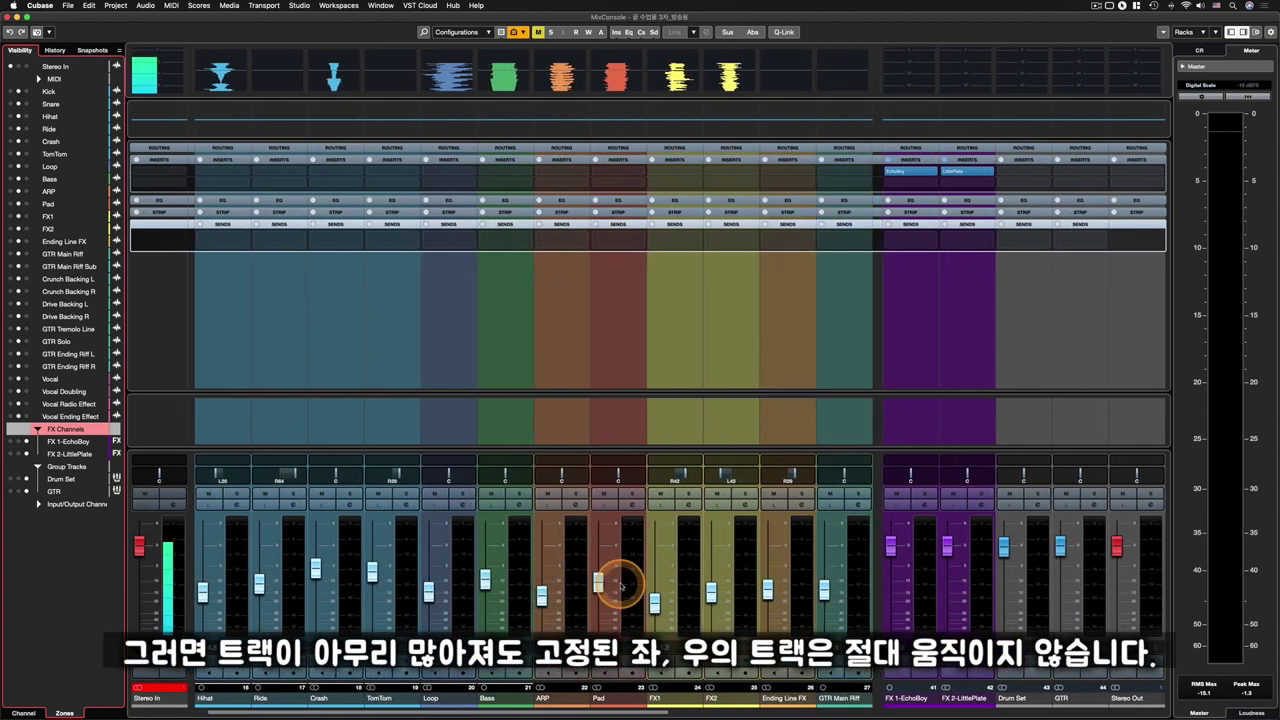
key("g")
scroll(620, 585, "right", 3)
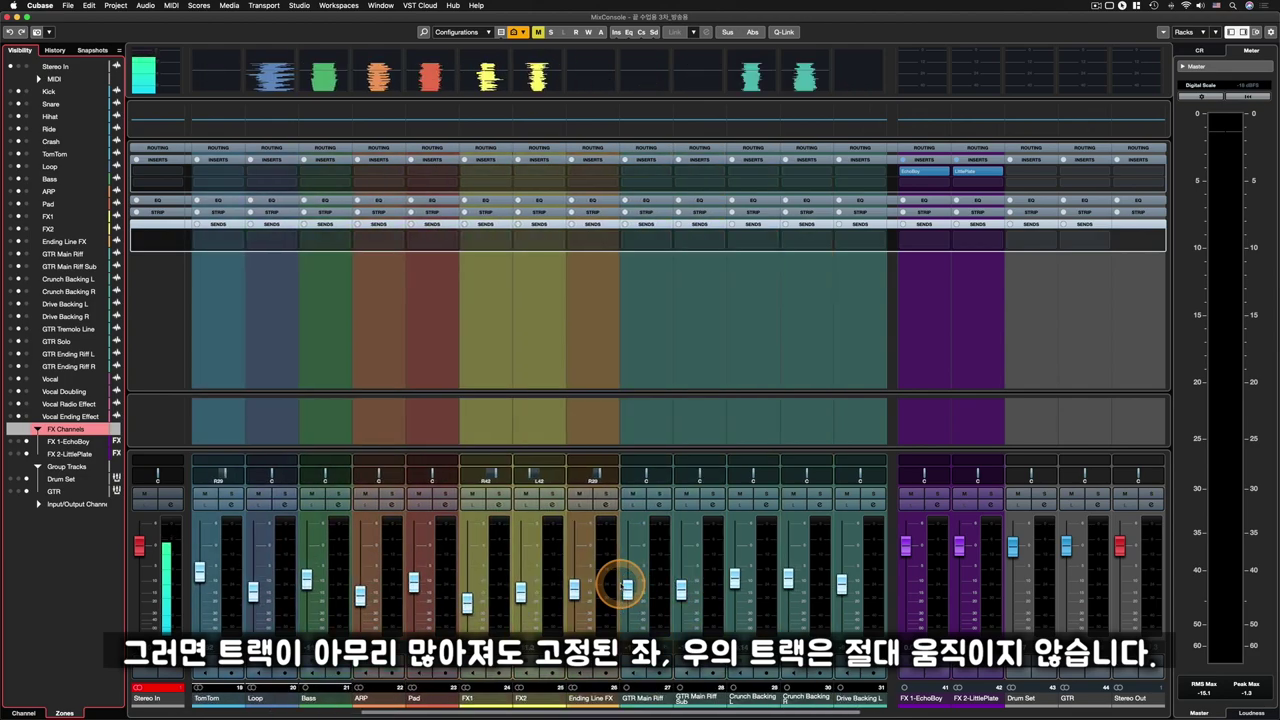
- Narrow the mixer channels until every channel from the drums to the vocals fits between the fixed zones
scroll(661, 594, "left", 4)
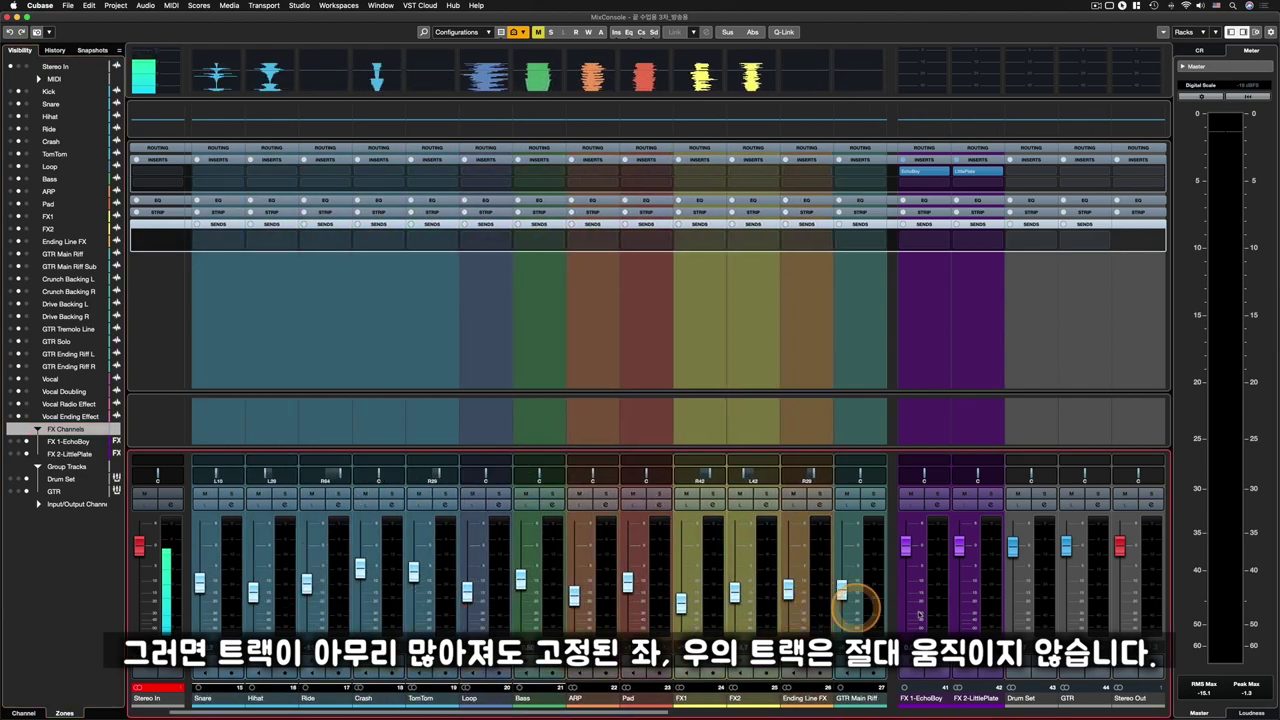
key("g")
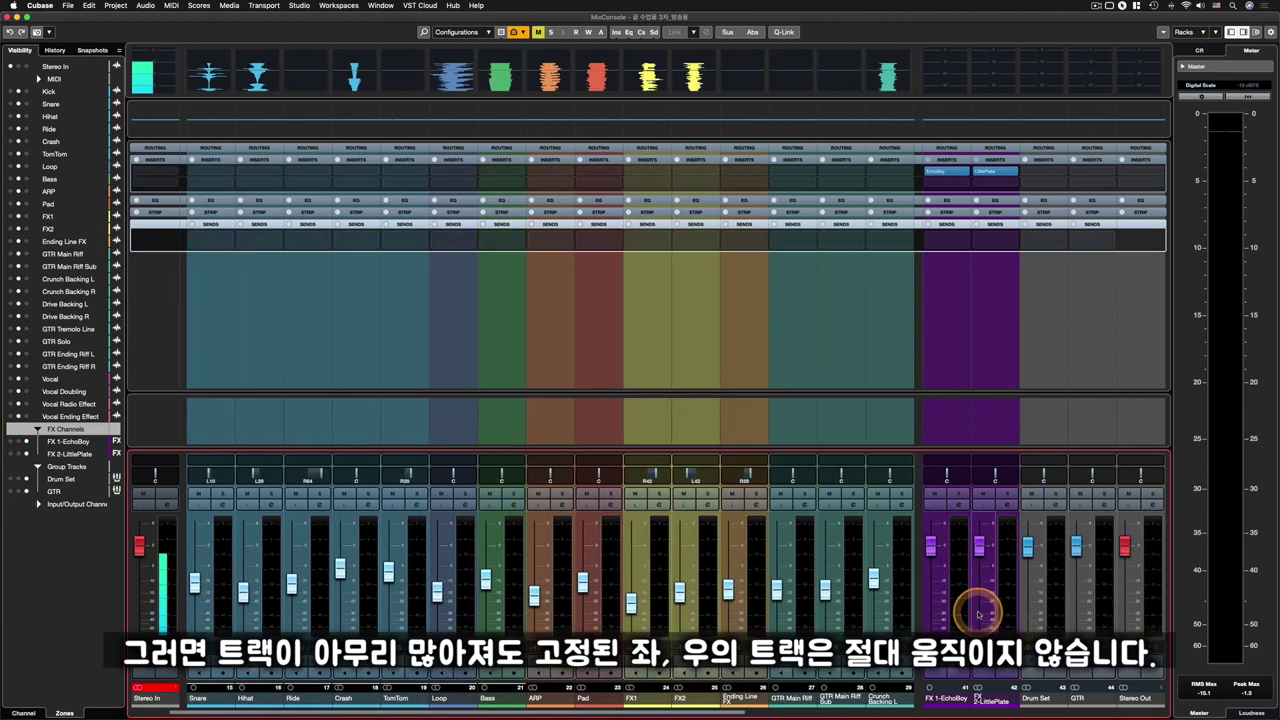
key("g")
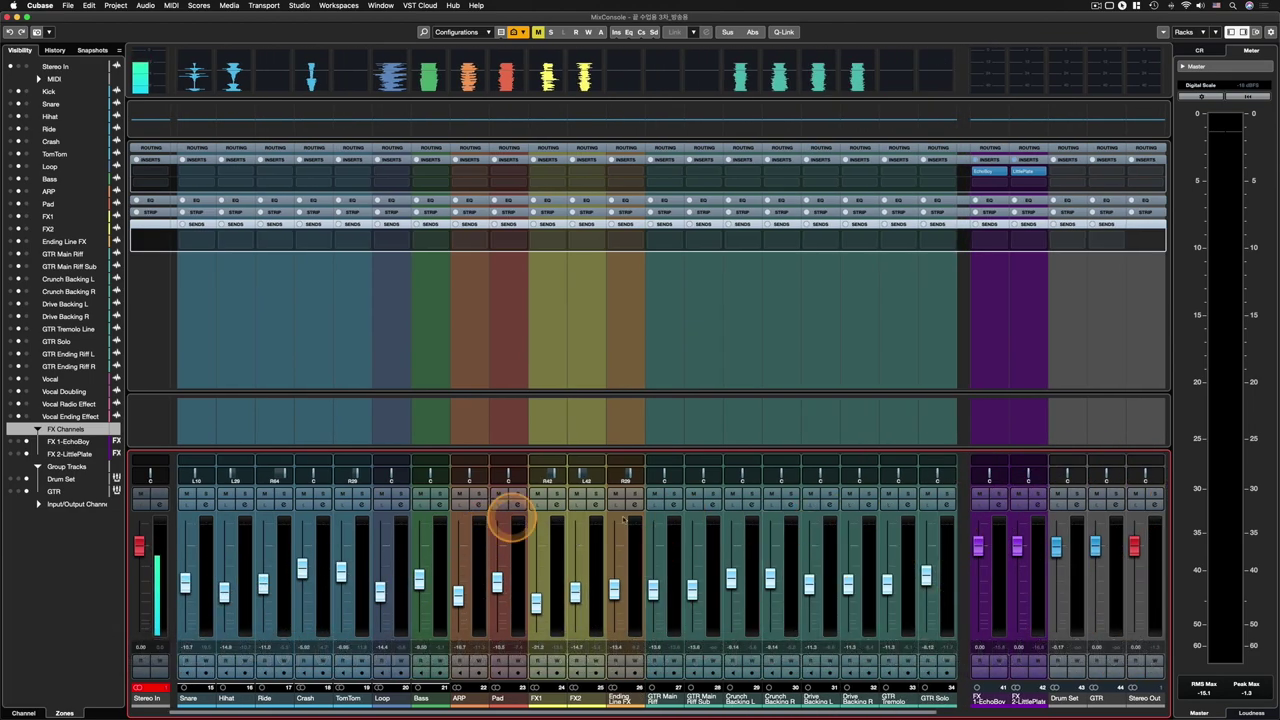
key("g")
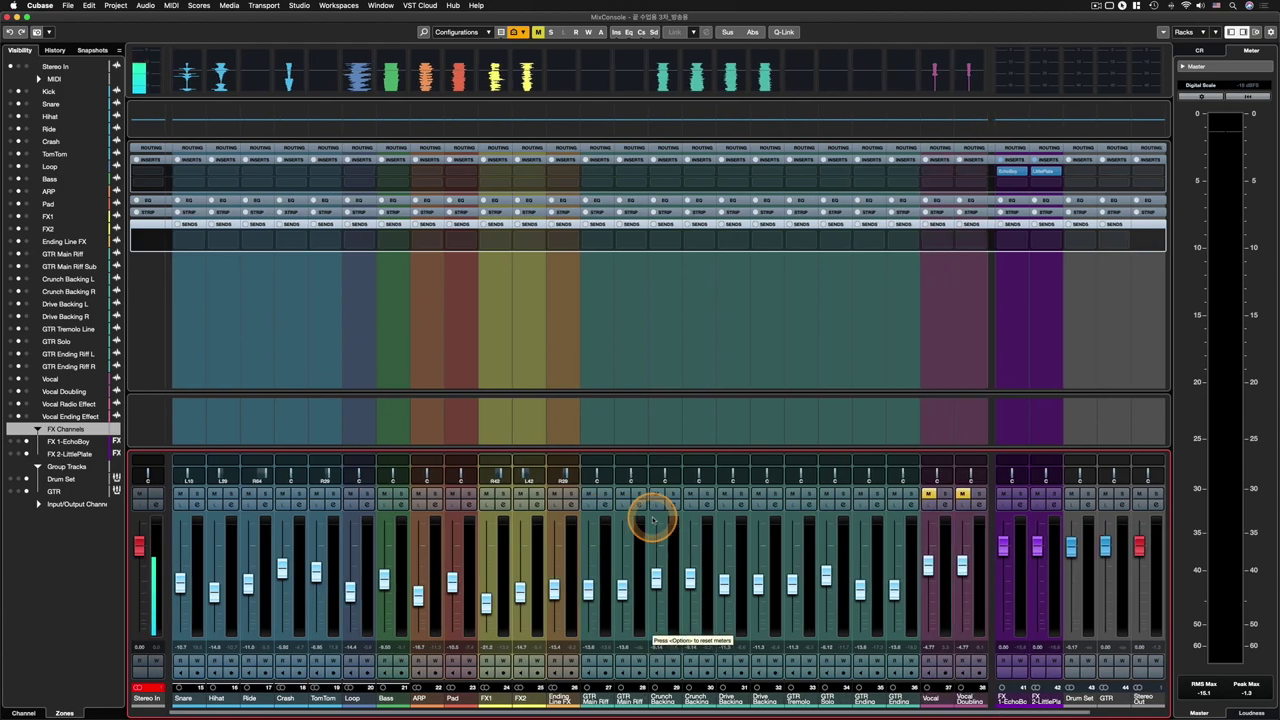
key("g")
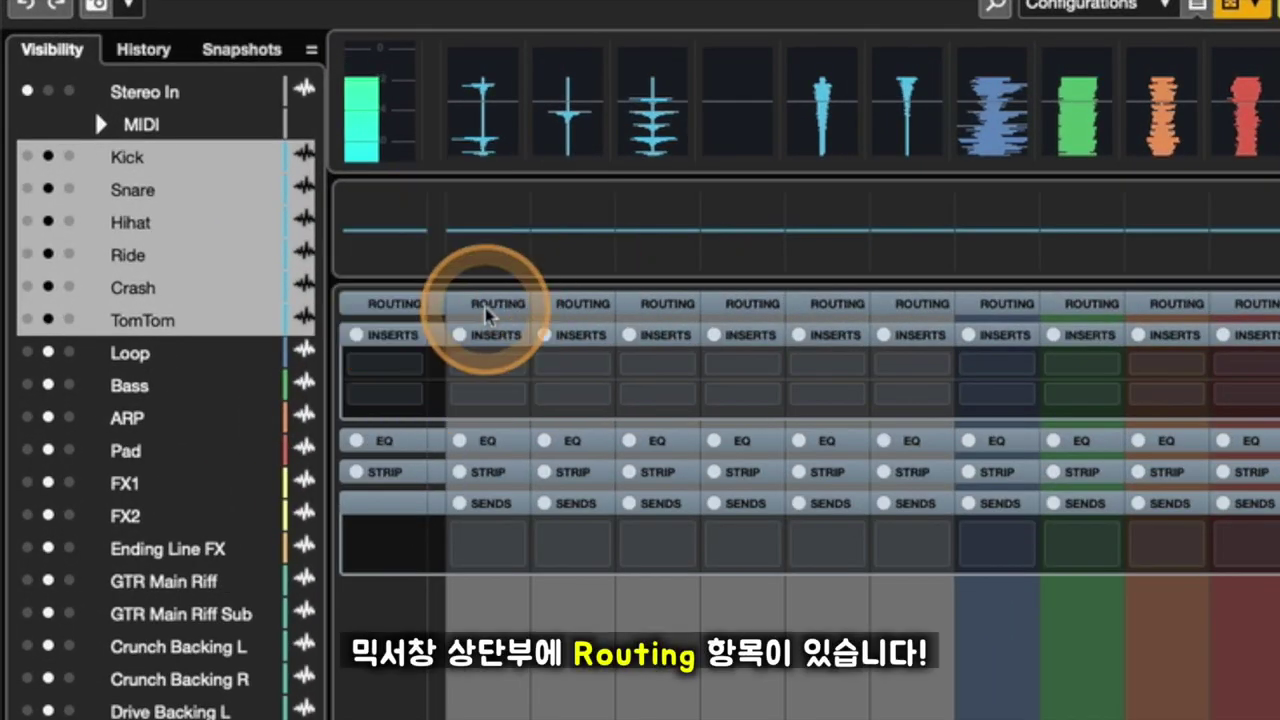
- Show the Routing rack of the mixer and check the output destinations offered for the Loop and Kick channels
left_click(486, 306)
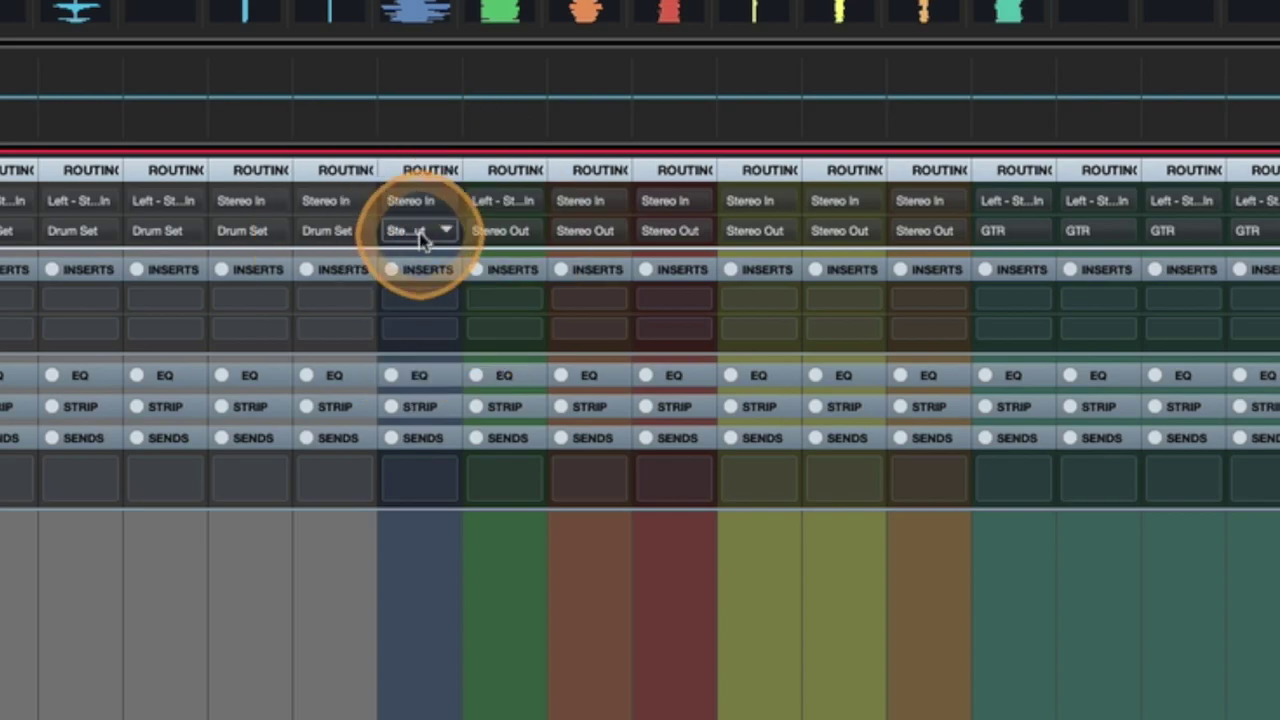
left_click(420, 233)
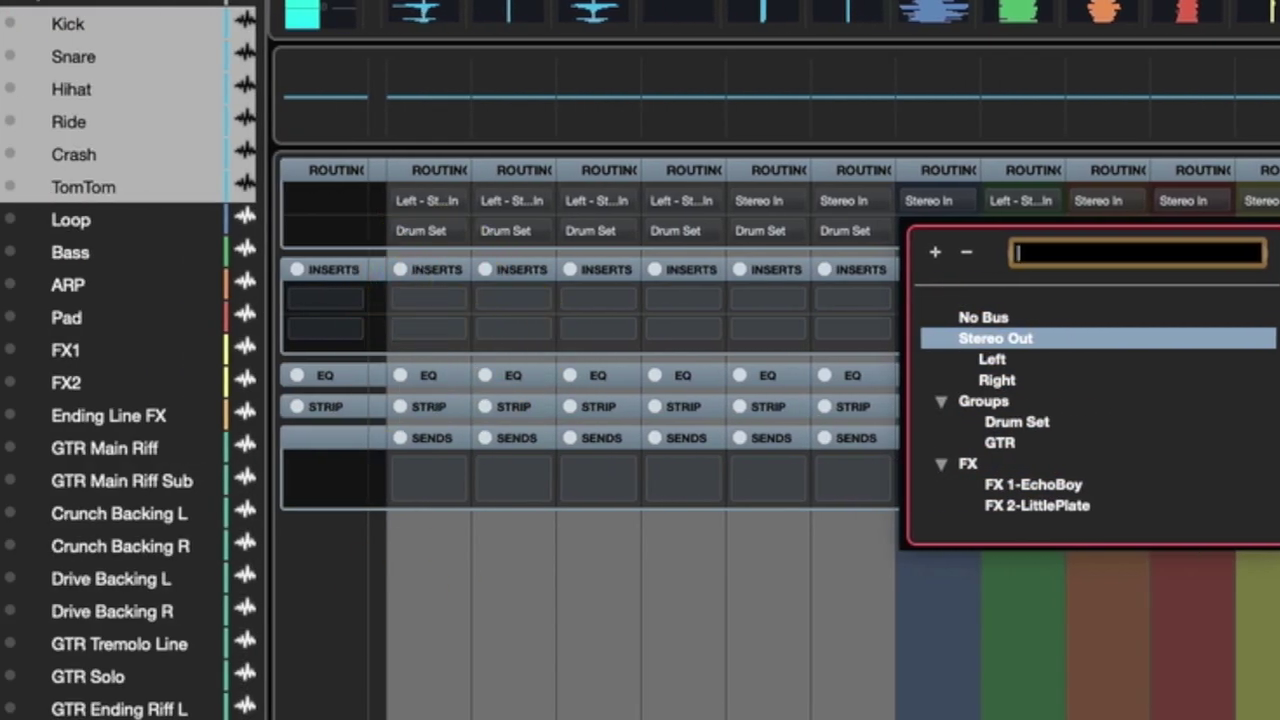
key("Escape")
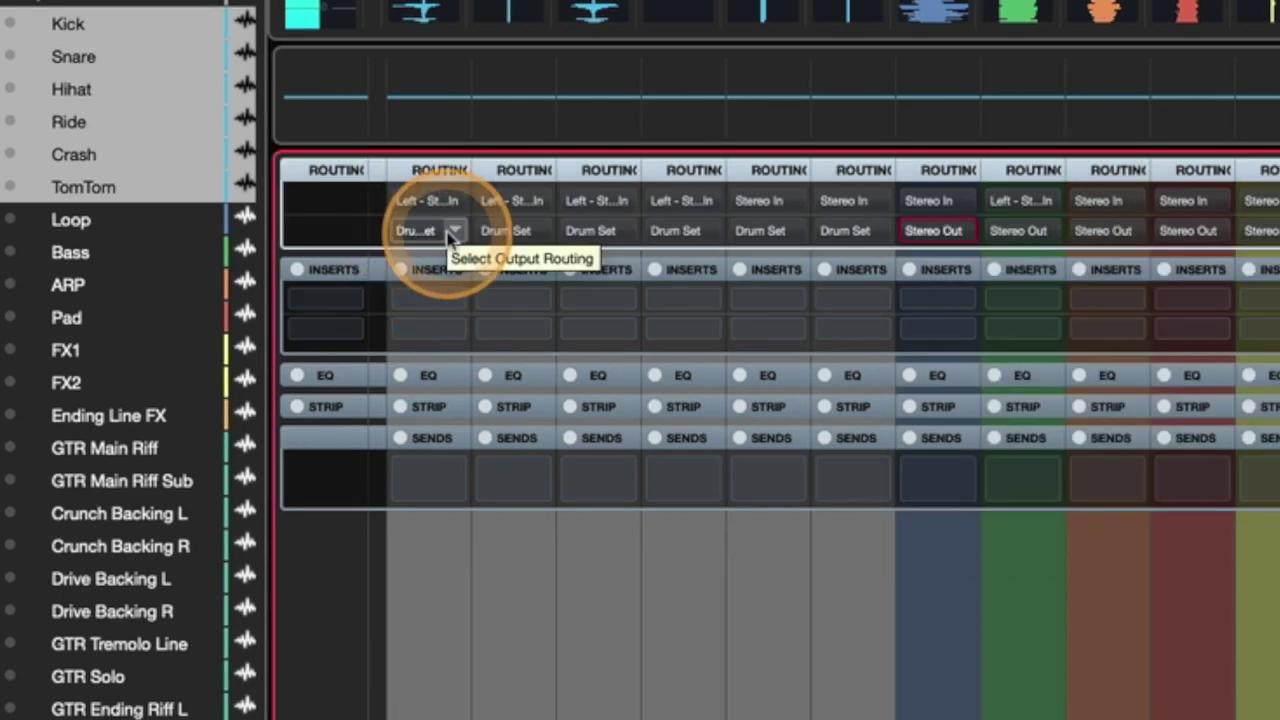
left_click(450, 232)
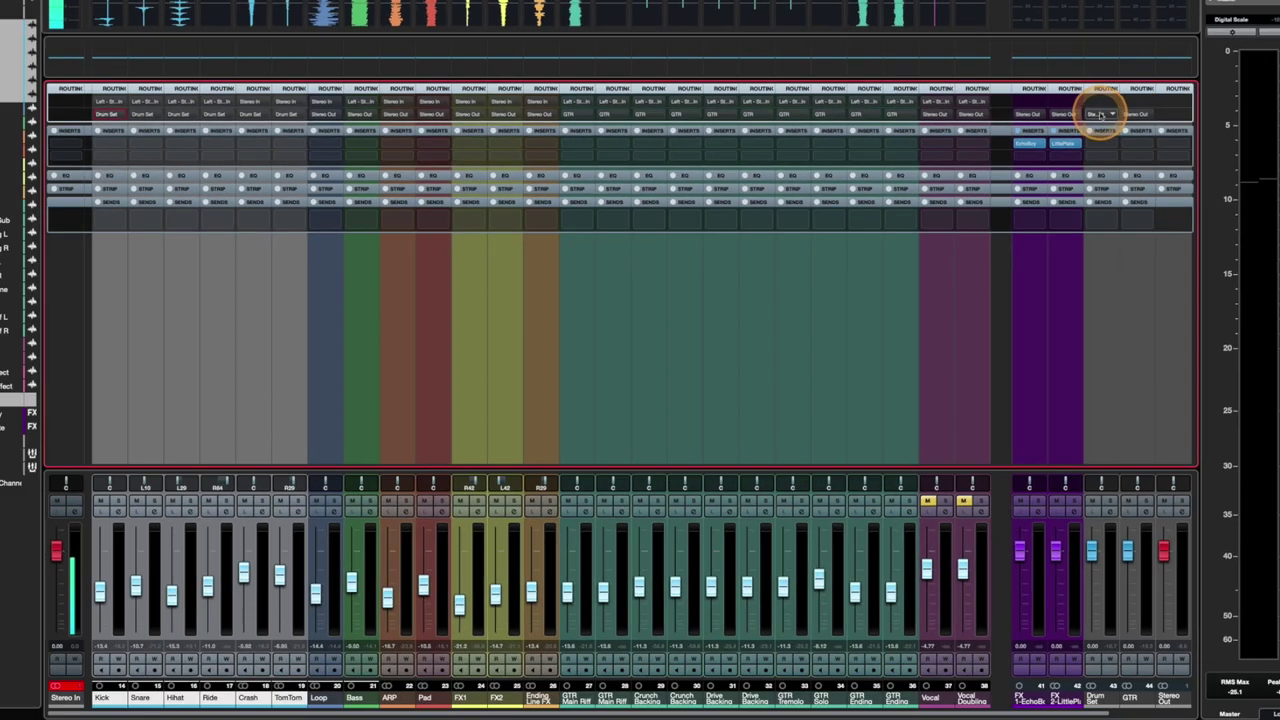
- Check the output destinations offered for the Drum Set group channel and the Ending Line FX channel, including the GTR group
left_click(1115, 116)
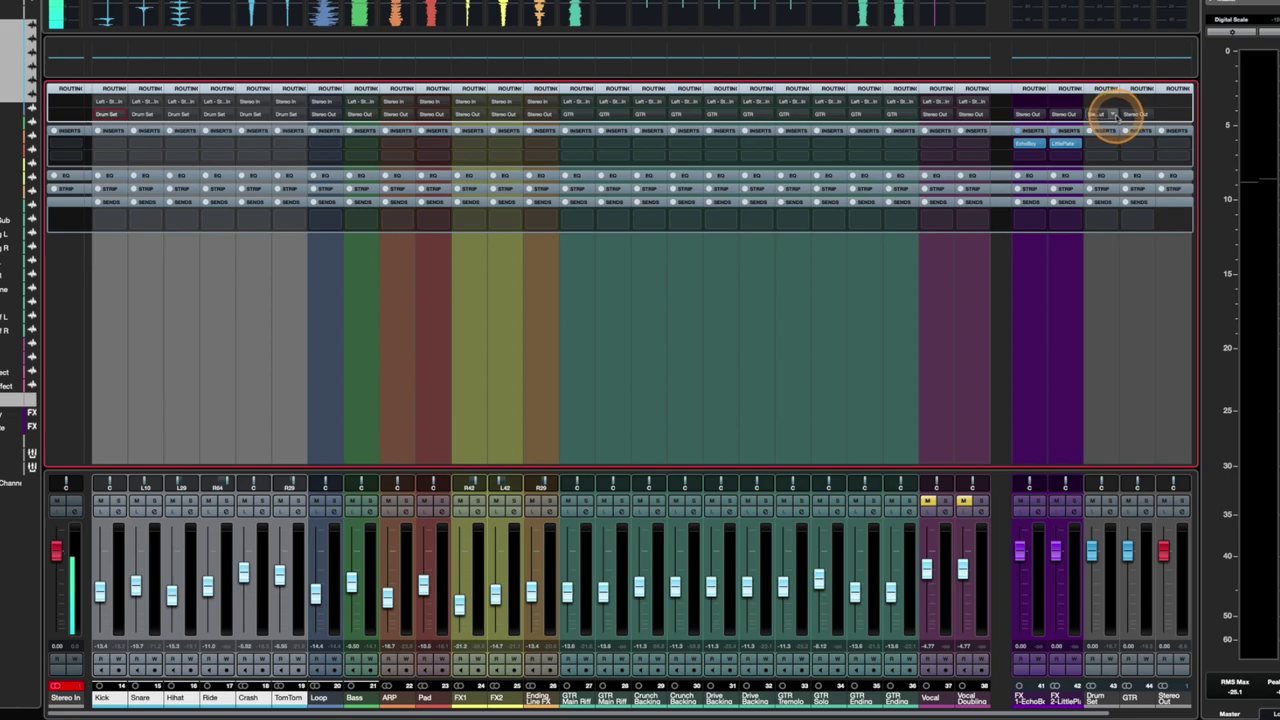
left_click(1115, 115)
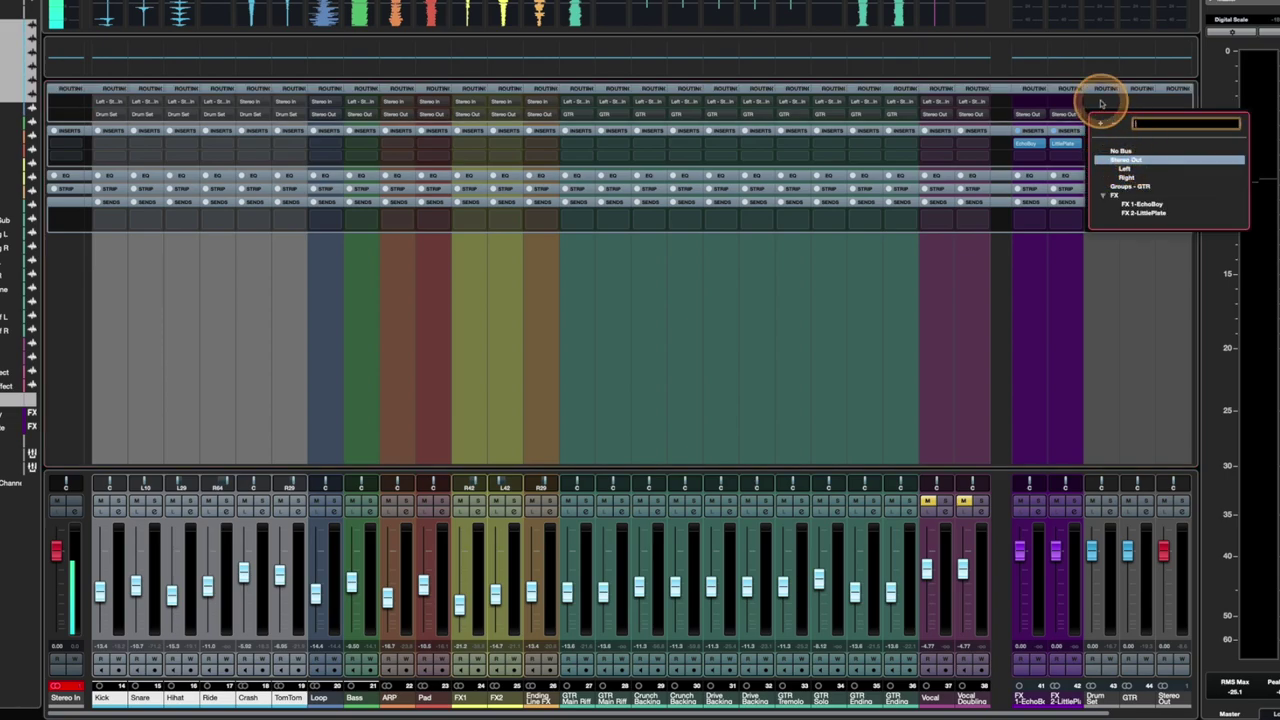
left_click(1105, 109)
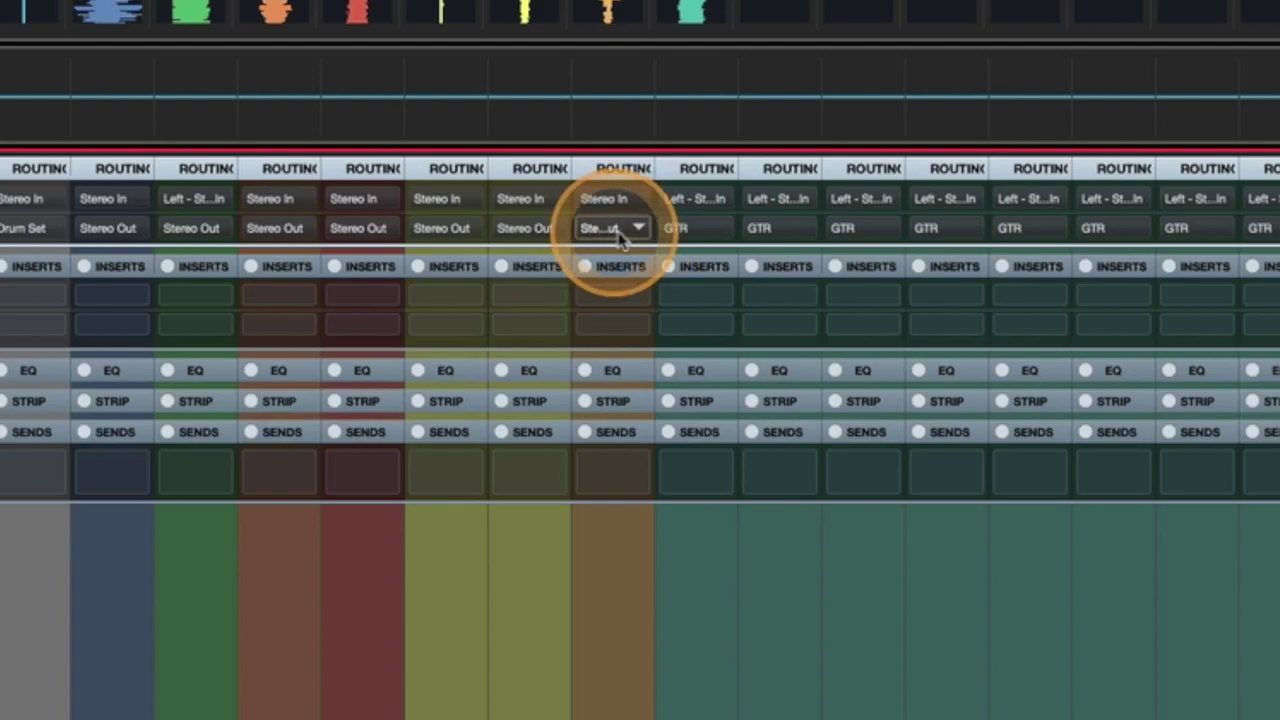
left_click(641, 230)
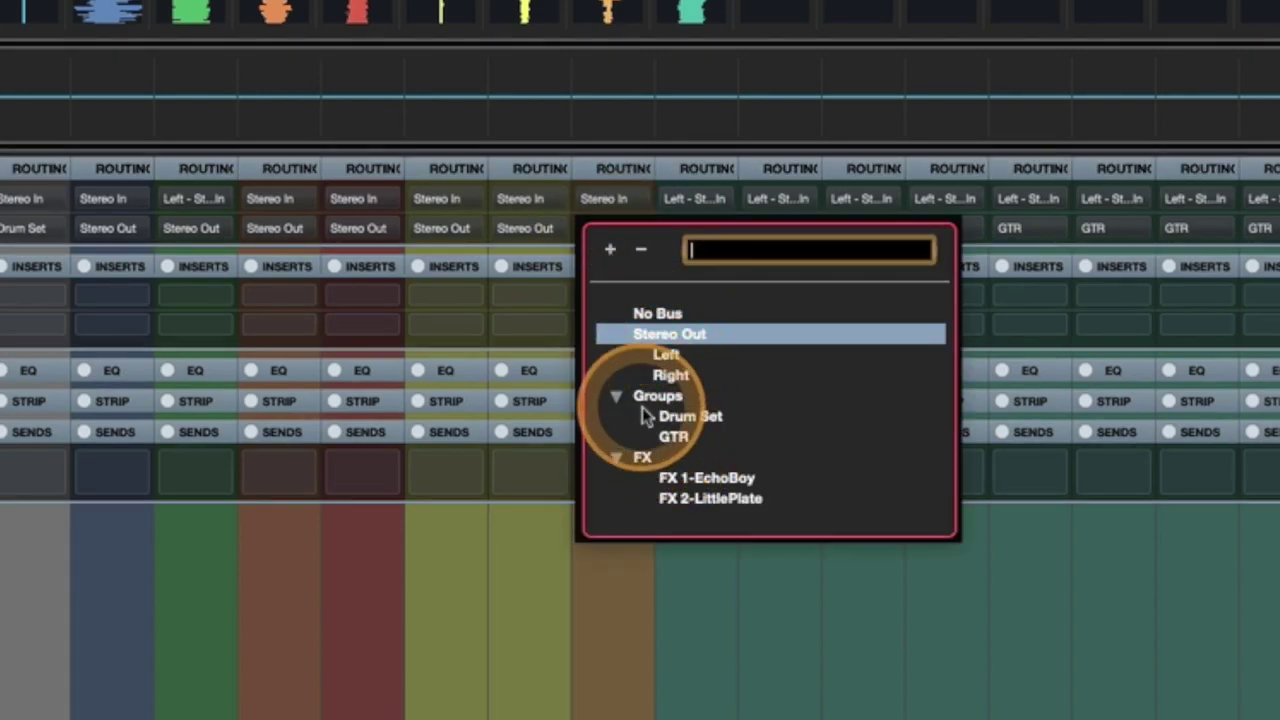
left_click(677, 442)
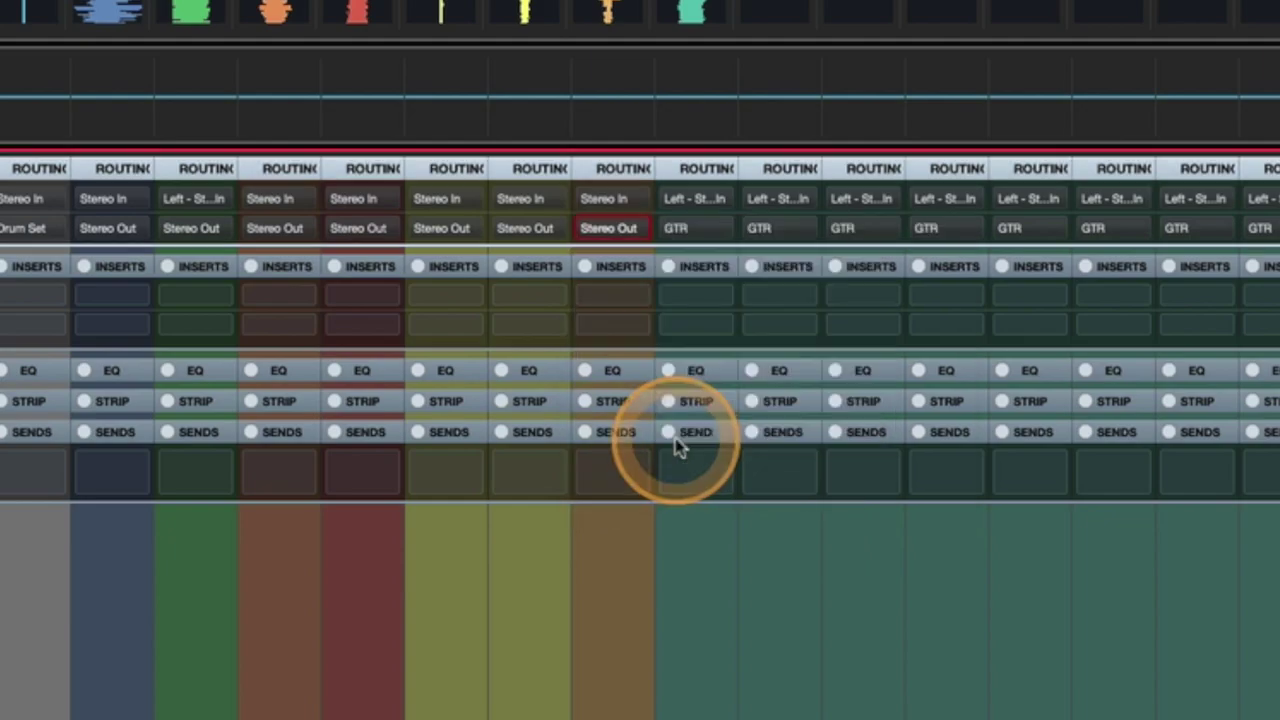